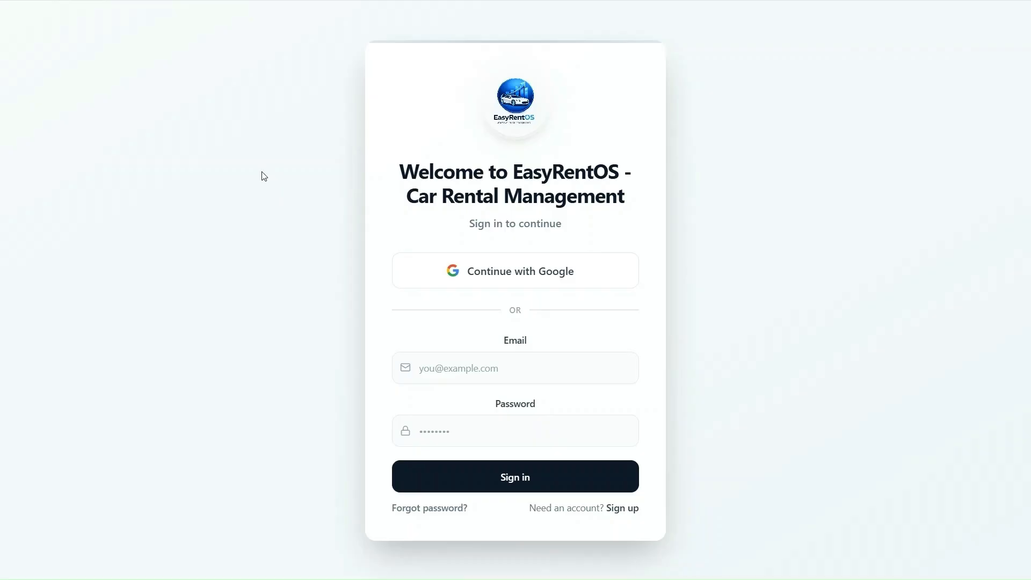
- Sign in with the existing Google account and create a company named Easy Rent
{"action": "left_click", "coordinate": [538, 281]}
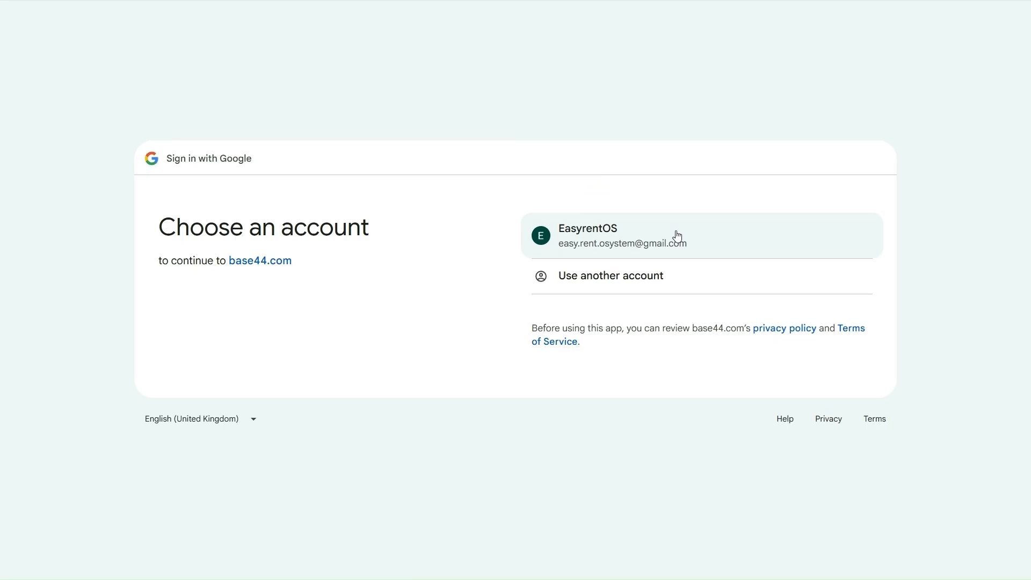
{"action": "left_click", "coordinate": [677, 237]}
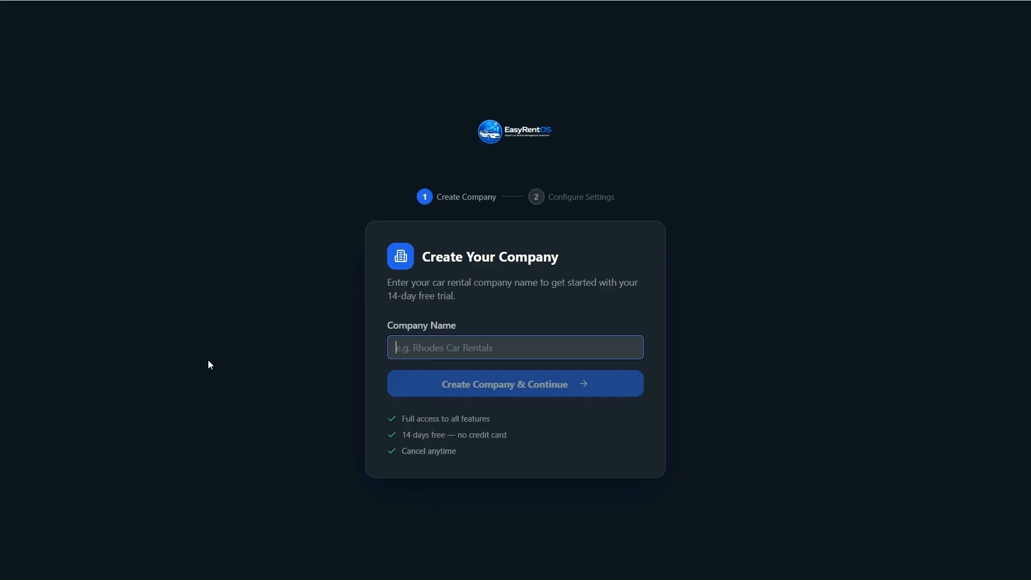
{"action": "type", "text": "Esy"}
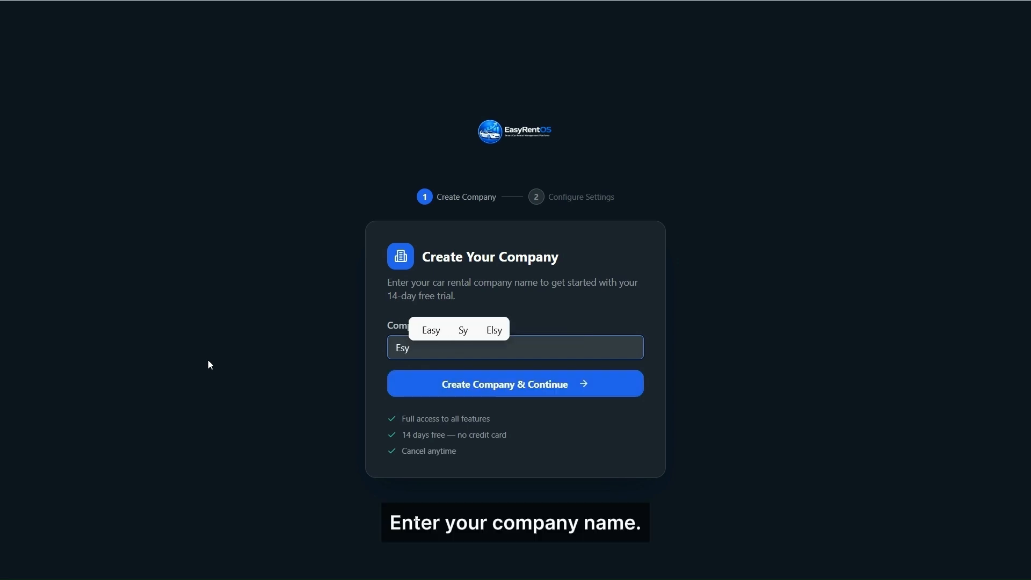
{"action": "key", "text": "BackSpace"}
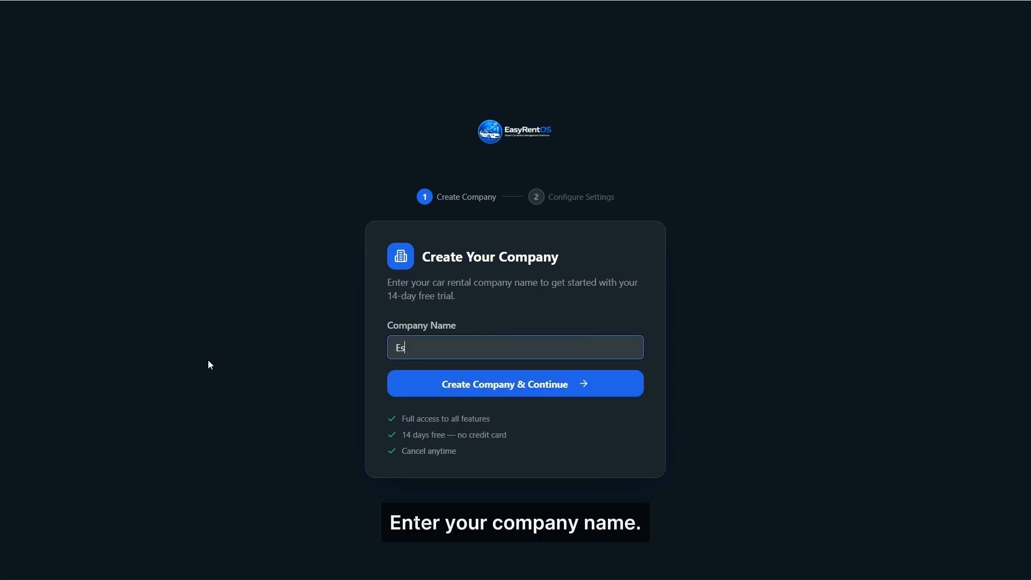
{"action": "key", "text": "BackSpace"}
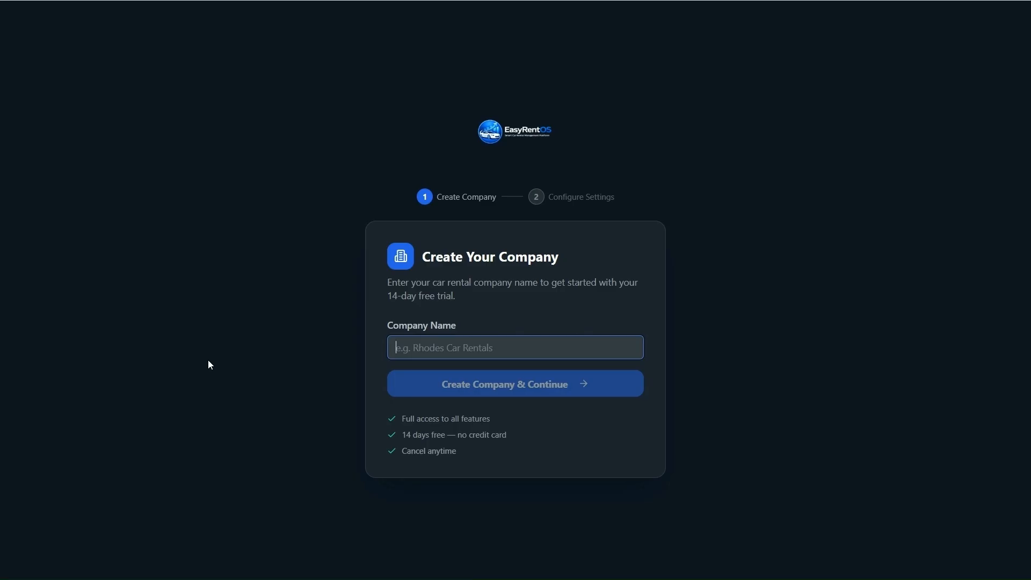
{"action": "type", "text": "E"}
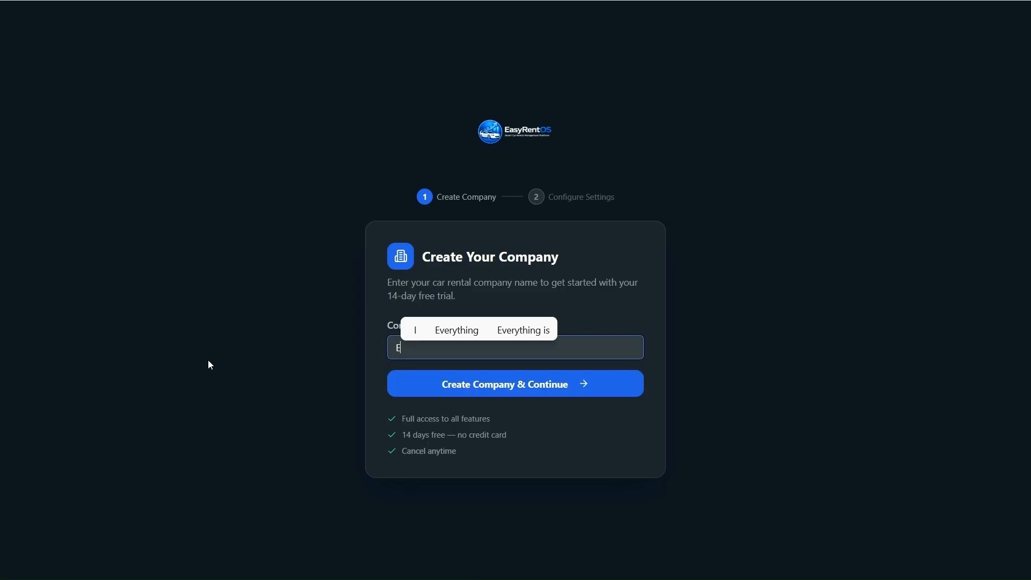
{"action": "type", "text": "asy Rent"}
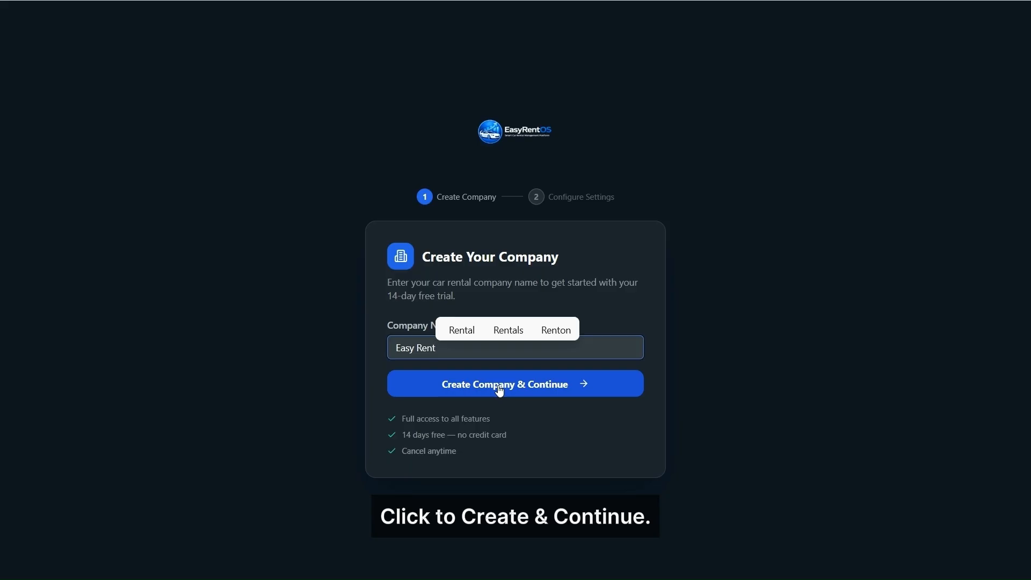
{"action": "left_click", "coordinate": [522, 393]}
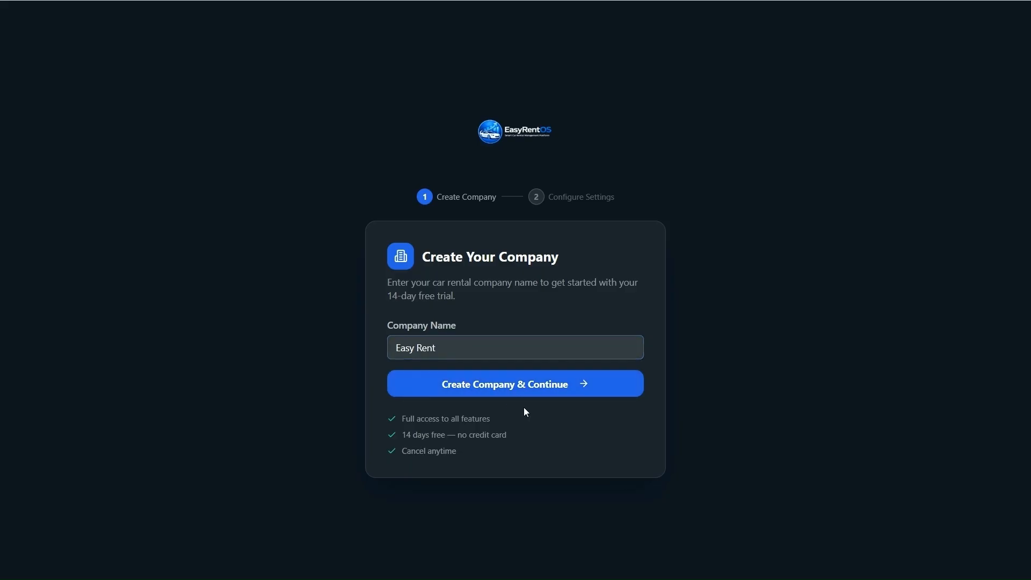
{"action": "left_click", "coordinate": [533, 376]}
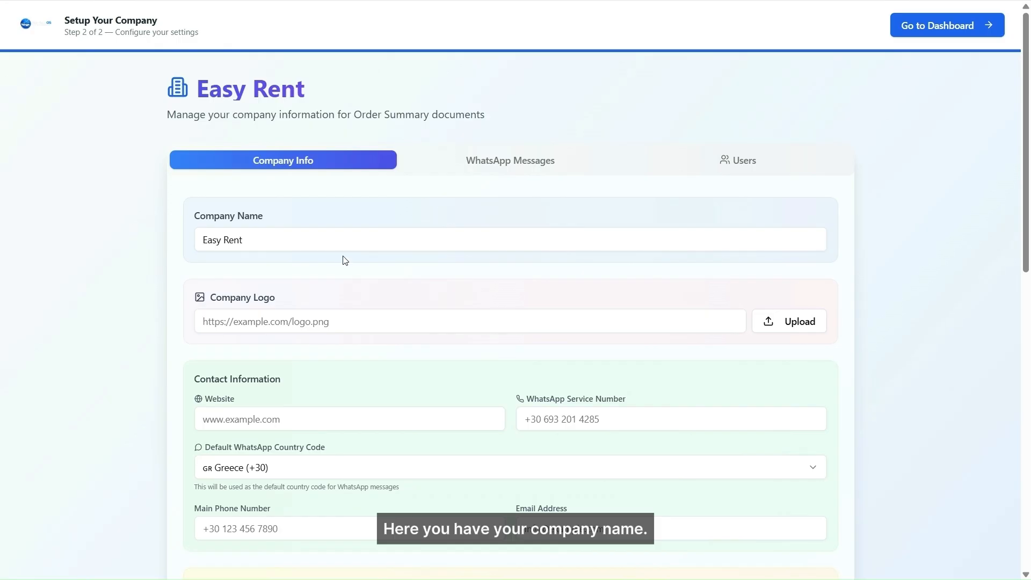
- Upload the EasyRentOS logo image as the company logo
{"action": "scroll", "coordinate": [345, 261], "scroll_direction": "down", "scroll_amount": 1}
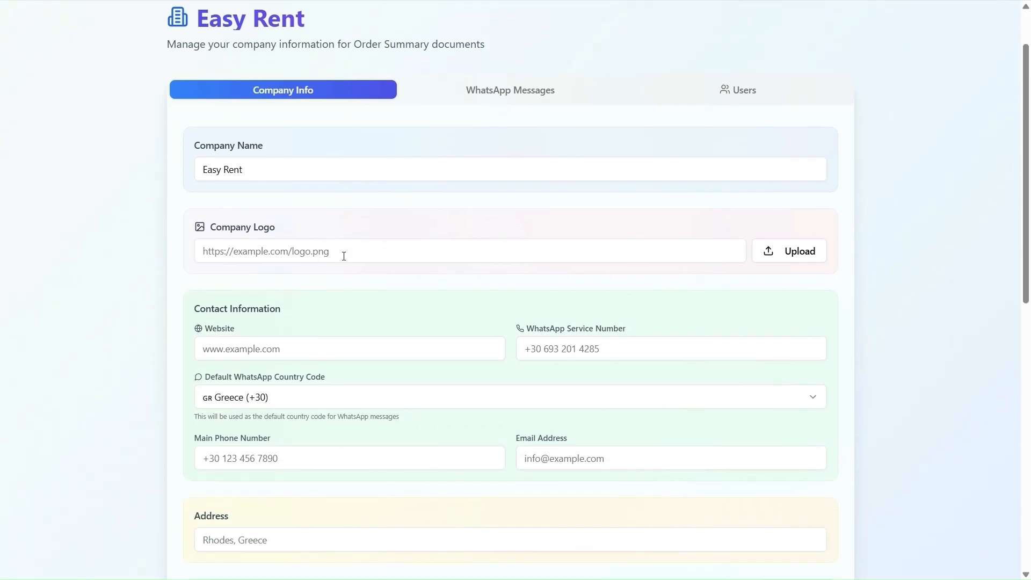
{"action": "left_click", "coordinate": [344, 256]}
{"action": "left_click", "coordinate": [822, 259]}
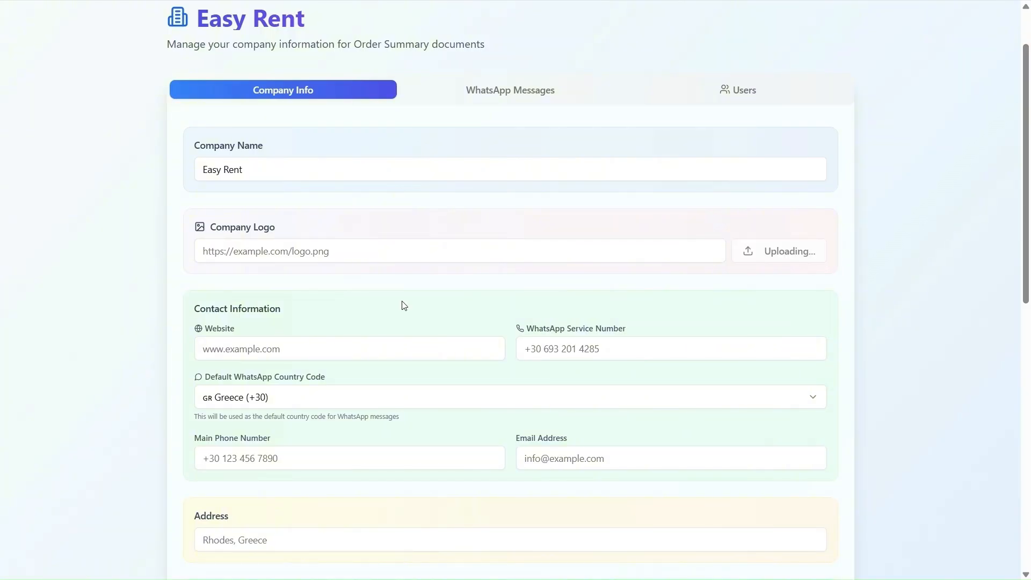
{"action": "scroll", "coordinate": [404, 306], "scroll_direction": "up", "scroll_amount": 2}
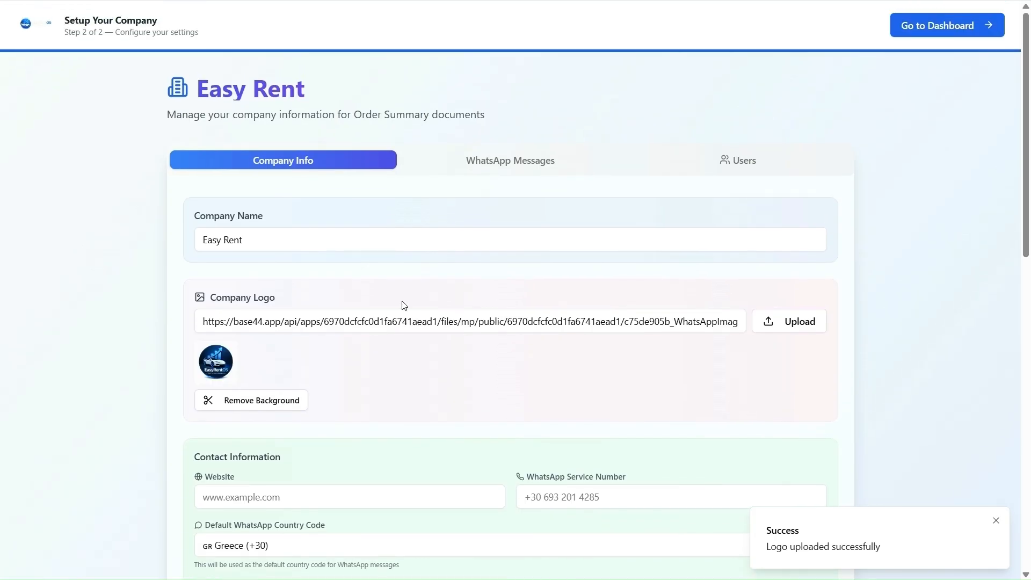
{"action": "scroll", "coordinate": [404, 306], "scroll_direction": "down", "scroll_amount": 3}
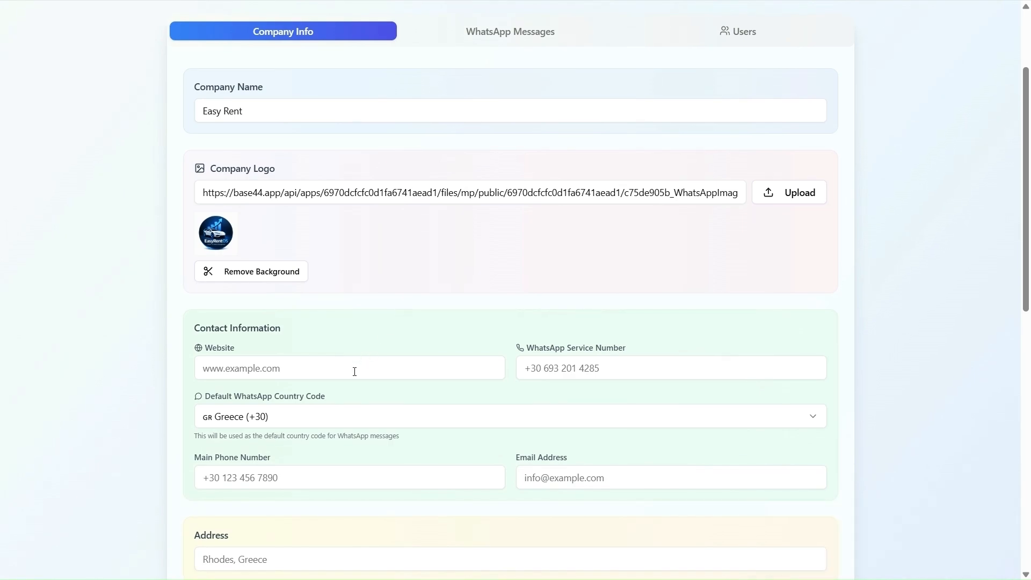
{"action": "left_click", "coordinate": [355, 372]}
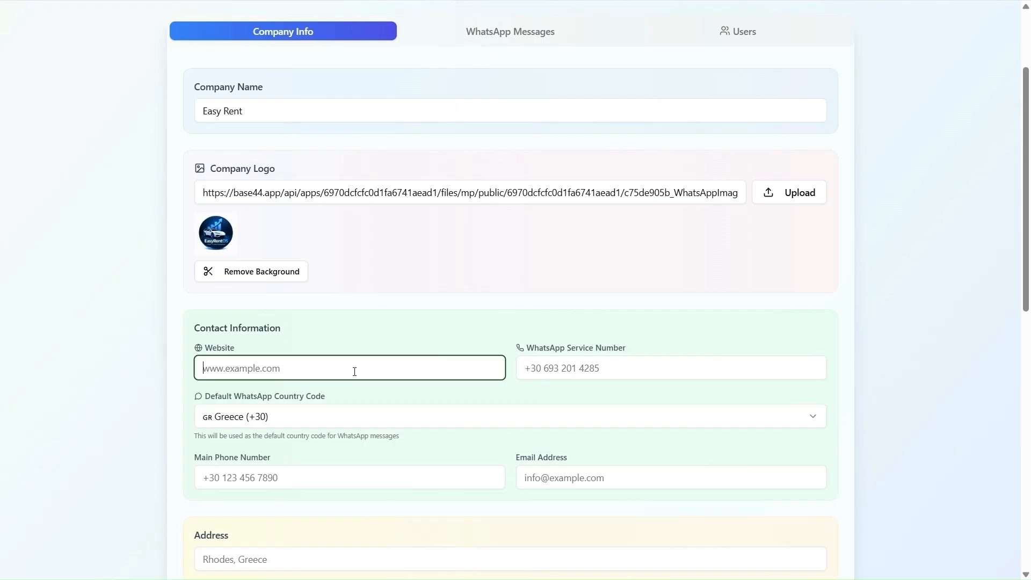
{"action": "type", "text": "https://www.rhodesrentalcar.com/golden-fish-chinese-restaurant/"}
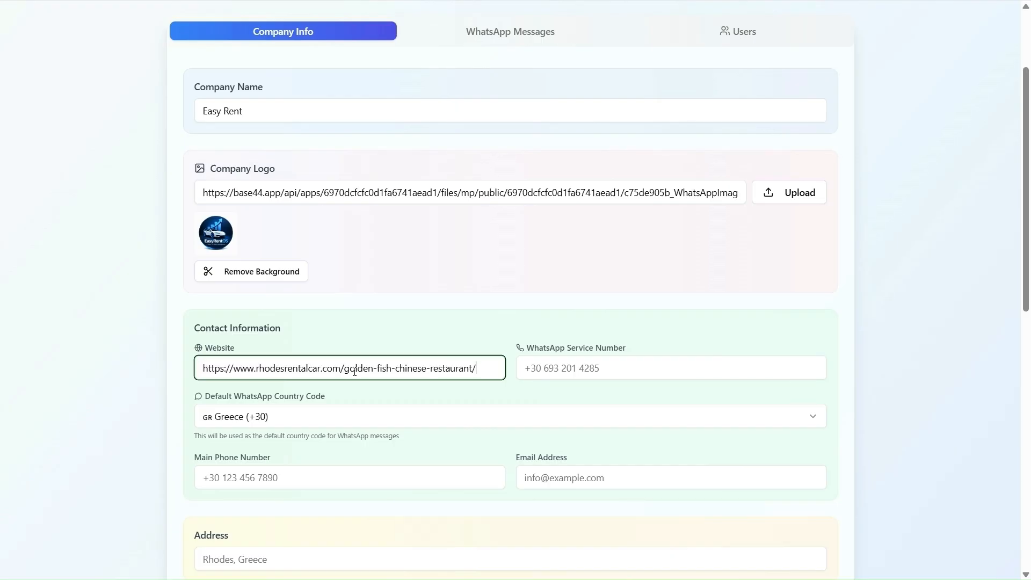
{"action": "left_click", "coordinate": [446, 387]}
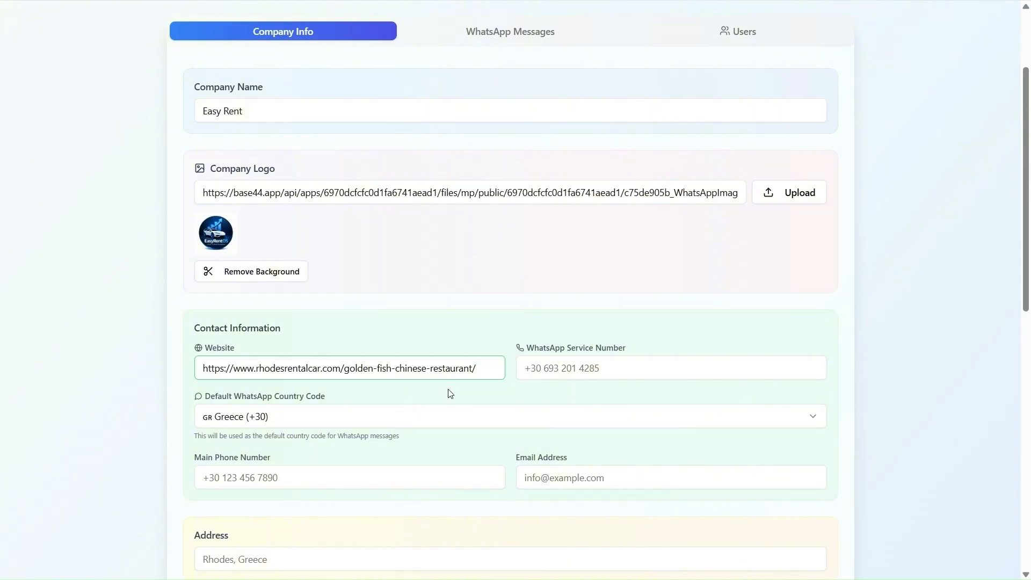
- Choose Greece (+30) as the default WhatsApp country code
{"action": "left_click", "coordinate": [536, 424]}
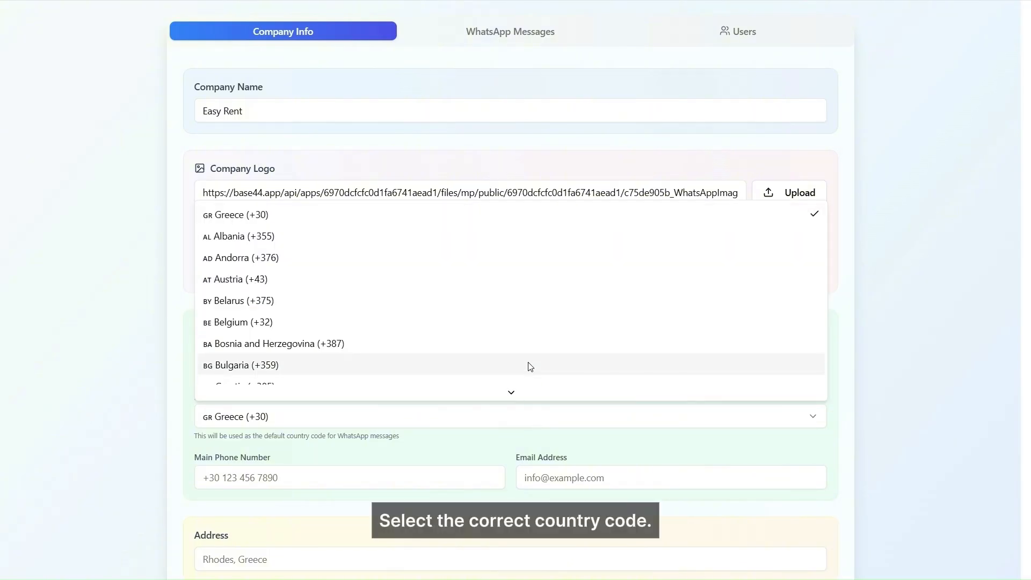
{"action": "scroll", "coordinate": [530, 367], "scroll_direction": "down", "scroll_amount": 5}
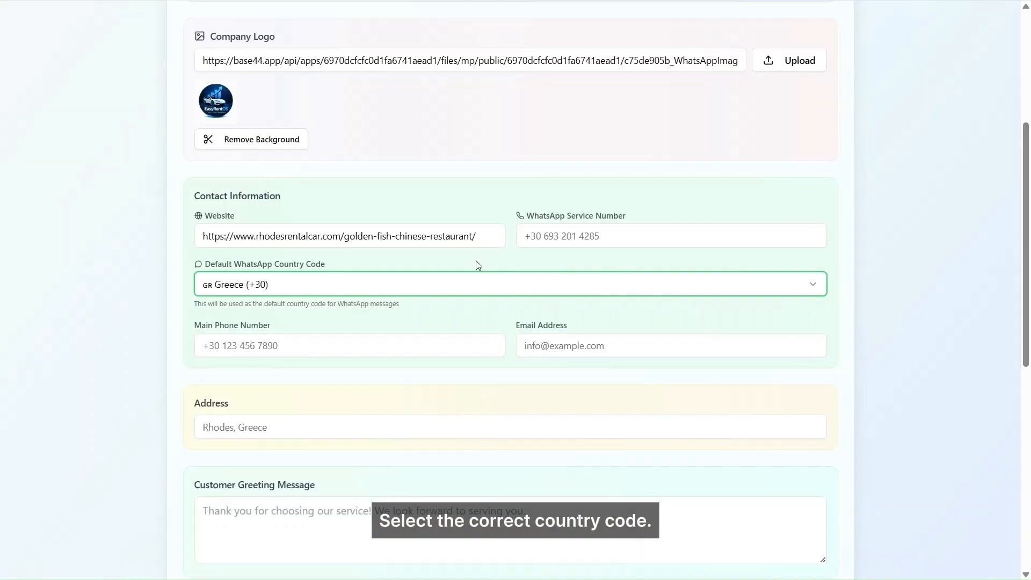
{"action": "left_click", "coordinate": [478, 264]}
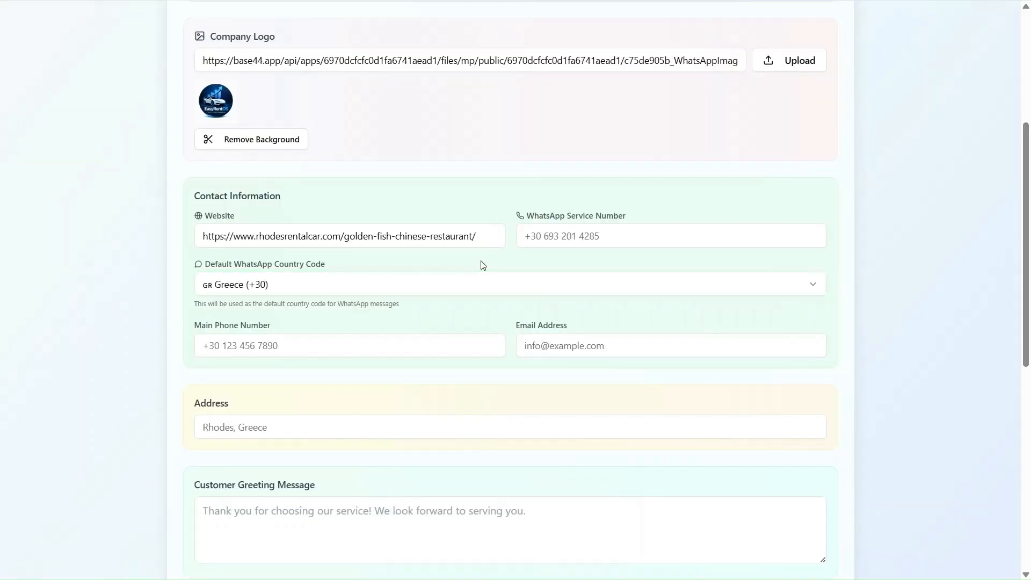
- Fill in the company's WhatsApp service number and main phone number with the saved suggestions
{"action": "left_click", "coordinate": [584, 233]}
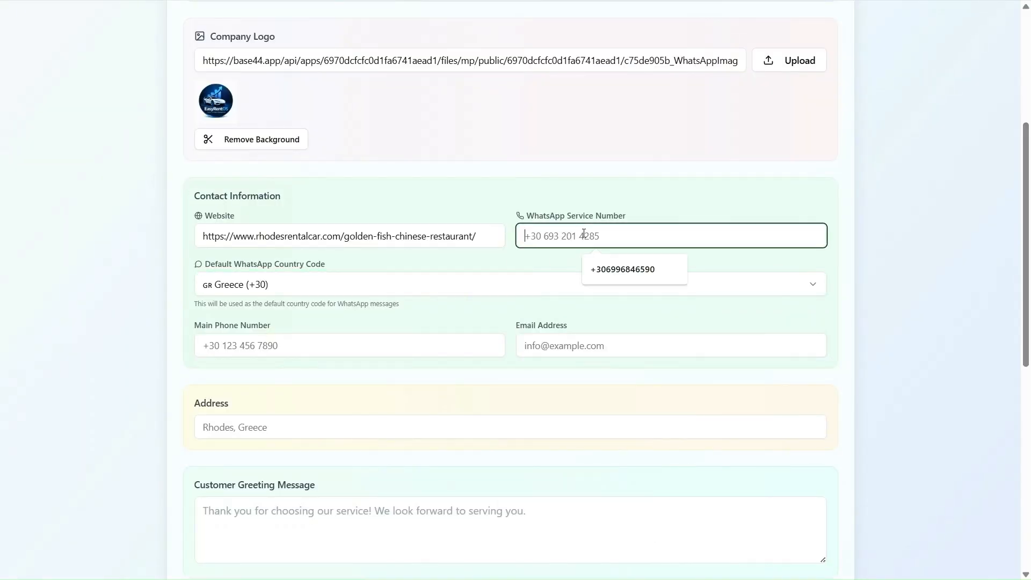
{"action": "left_click", "coordinate": [612, 269]}
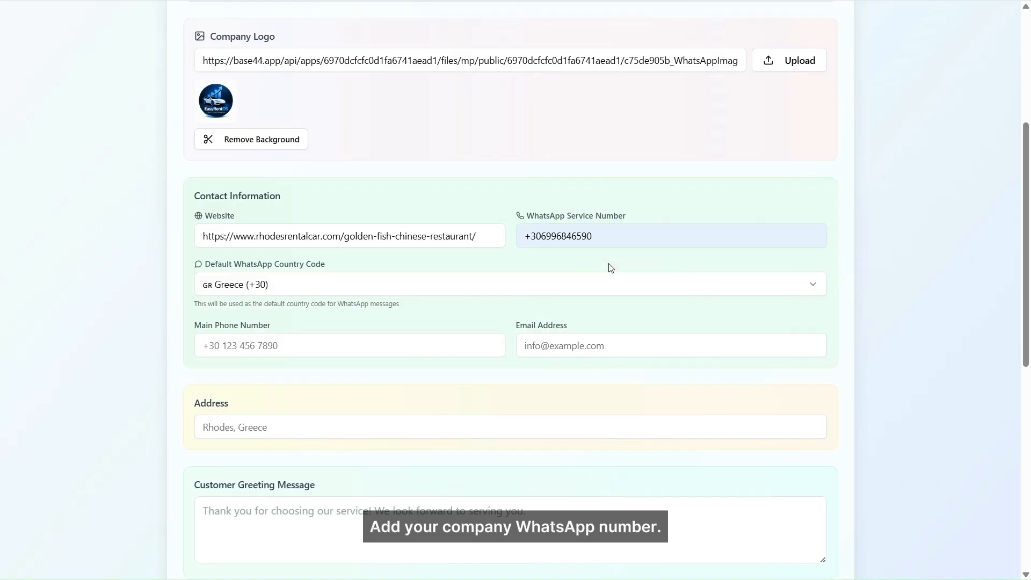
{"action": "left_click", "coordinate": [372, 345]}
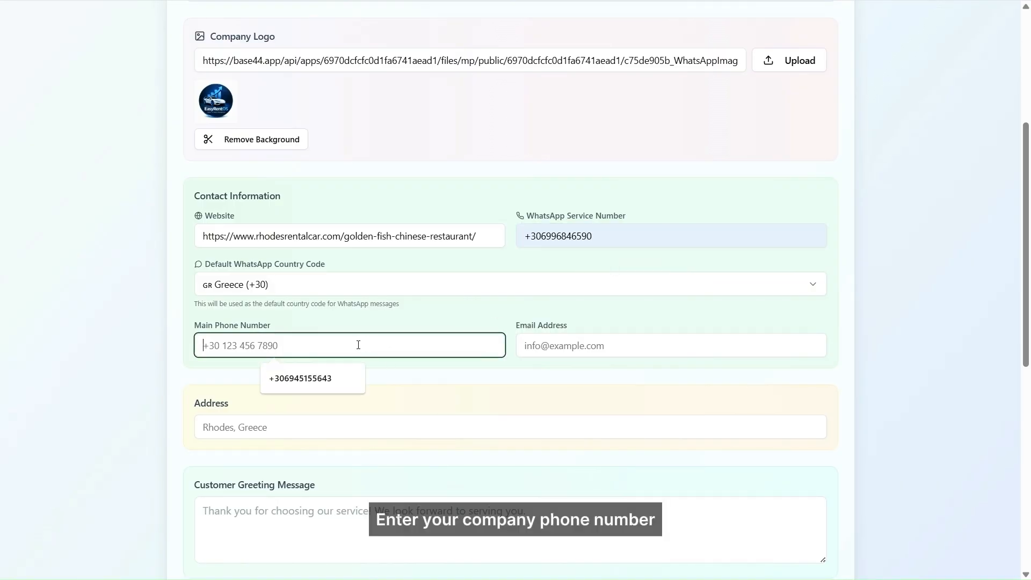
{"action": "left_click", "coordinate": [315, 379]}
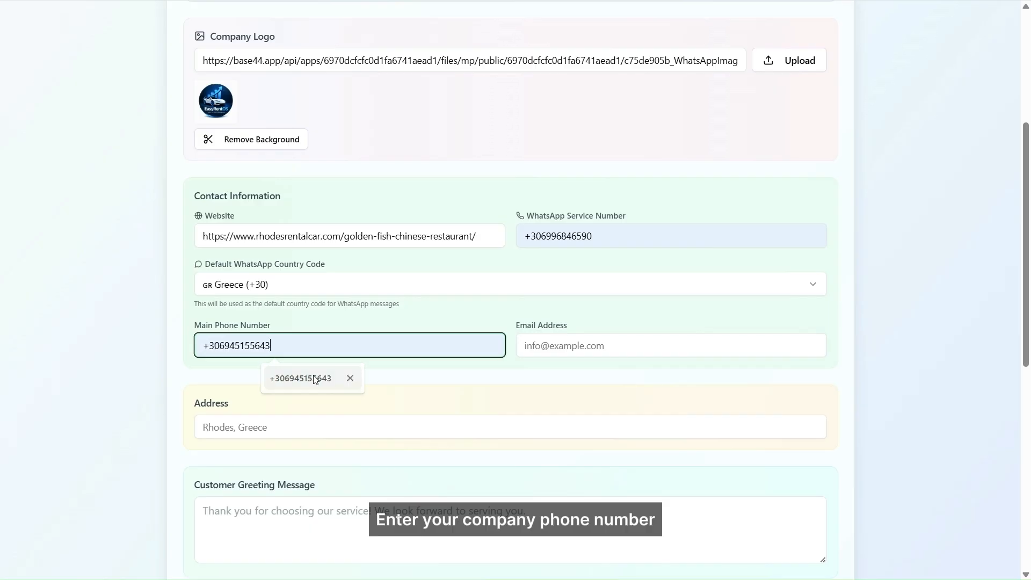
- Fill in the company's email address and its address with the saved suggestions
{"action": "left_click", "coordinate": [617, 350]}
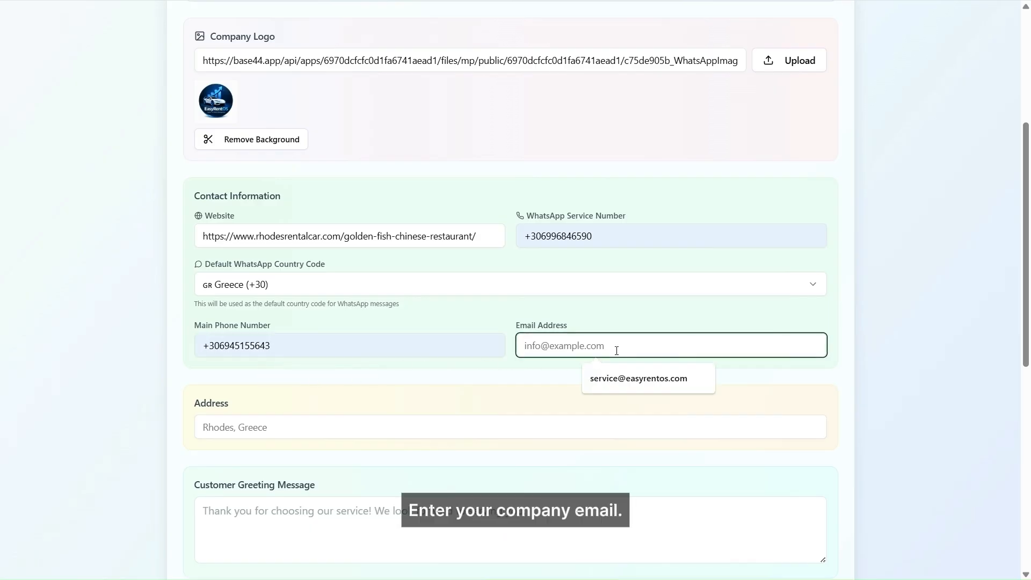
{"action": "left_click", "coordinate": [623, 377]}
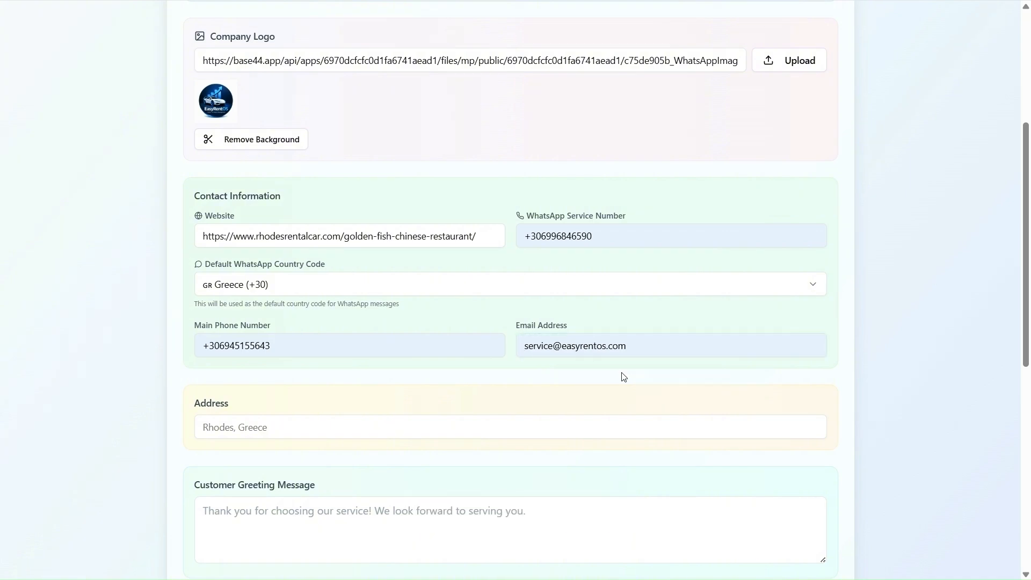
{"action": "left_click", "coordinate": [531, 426]}
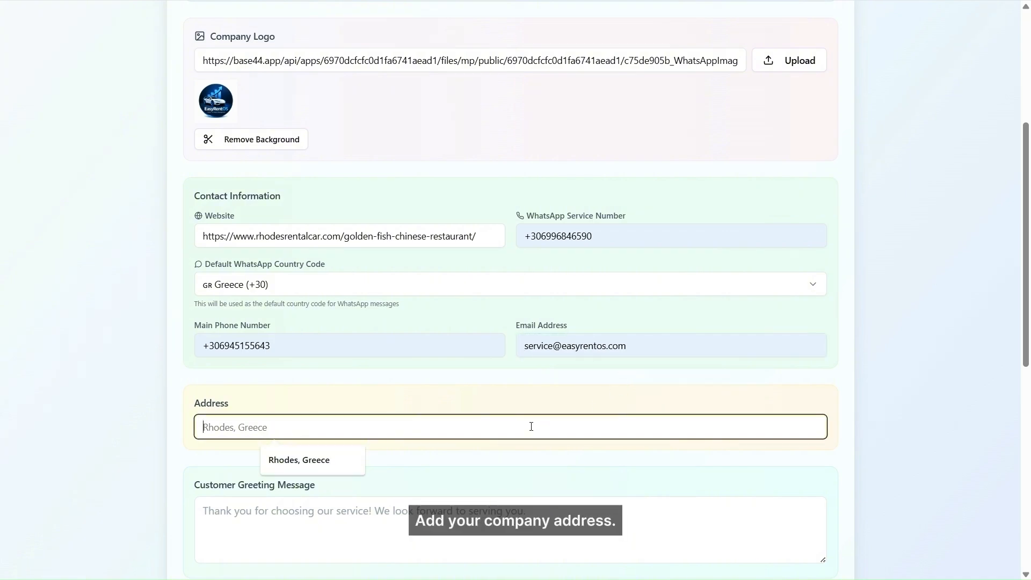
{"action": "left_click", "coordinate": [297, 466]}
- Write the customer greeting message "Thank you for choosing Easy Rent Operation System!"
{"action": "scroll", "coordinate": [299, 470], "scroll_direction": "down", "scroll_amount": 2}
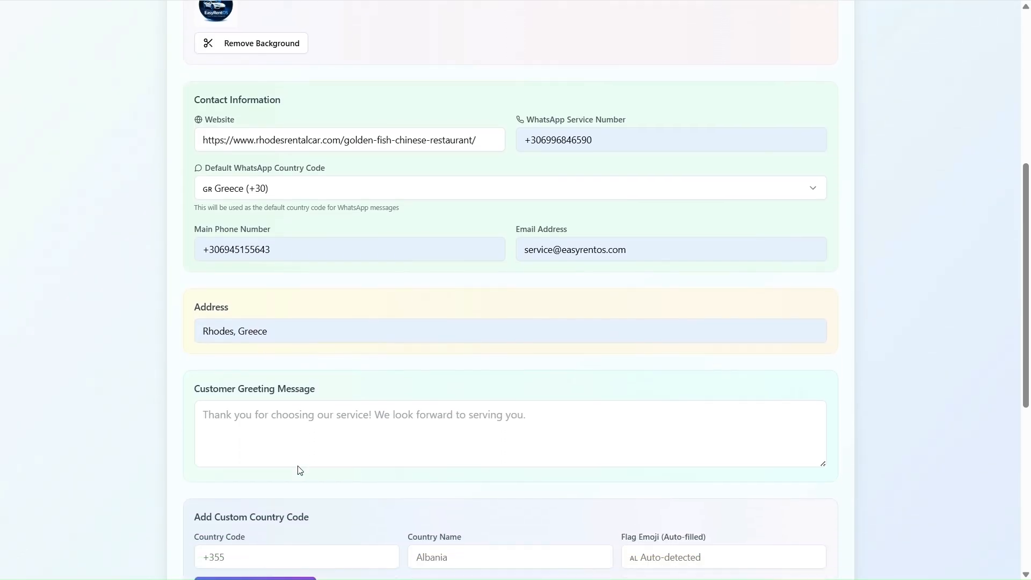
{"action": "left_click", "coordinate": [278, 421]}
{"action": "type", "text": "Th"}
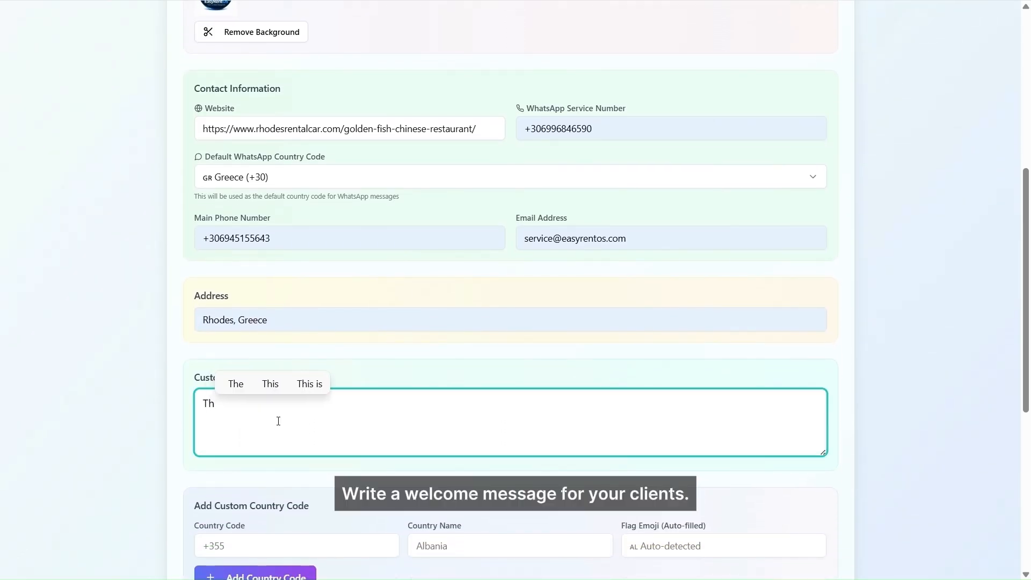
{"action": "type", "text": "ank you for ch"}
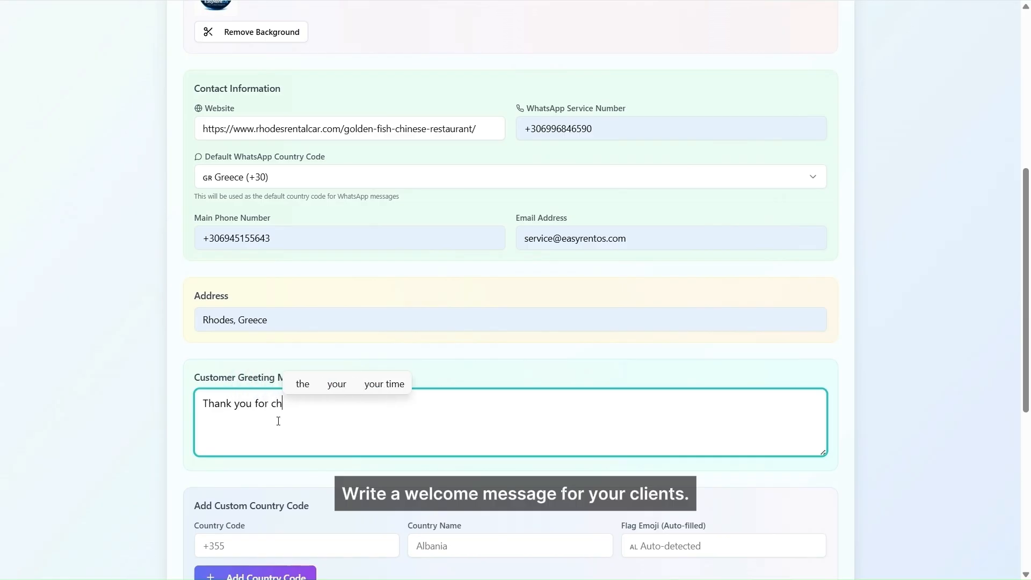
{"action": "type", "text": "oosing Easy "}
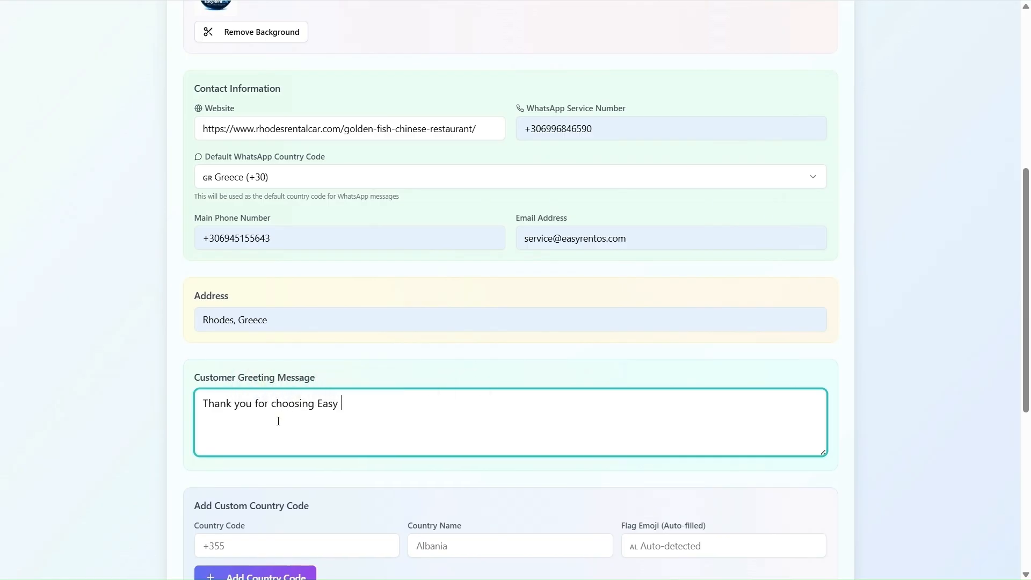
{"action": "type", "text": "Rent Operat"}
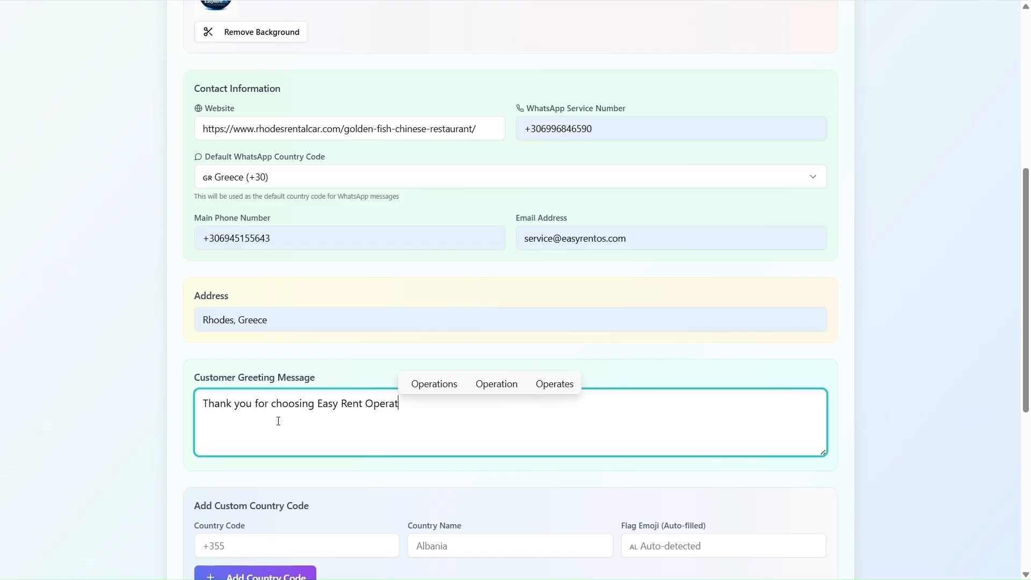
{"action": "type", "text": "ion System!"}
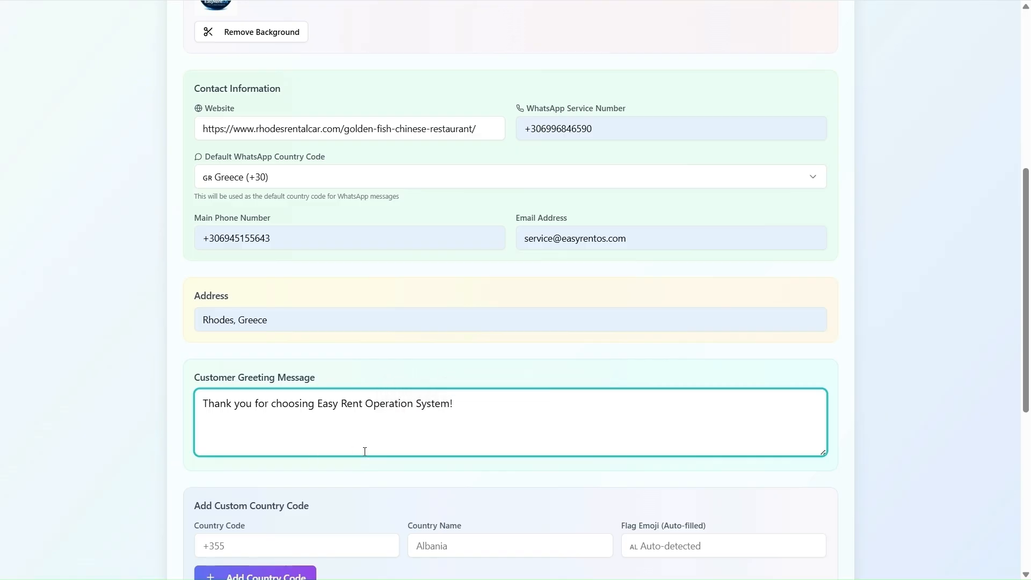
{"action": "left_click", "coordinate": [422, 461]}
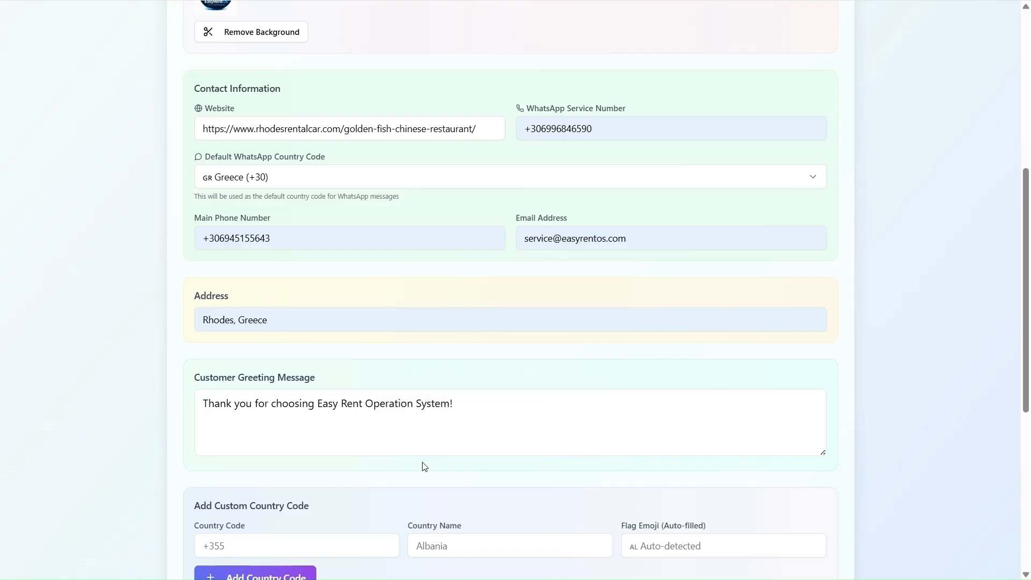
- Examine the custom country code section and look through the list of all available country codes
{"action": "scroll", "coordinate": [453, 471], "scroll_direction": "down", "scroll_amount": 1}
{"action": "scroll", "coordinate": [454, 471], "scroll_direction": "down", "scroll_amount": 4}
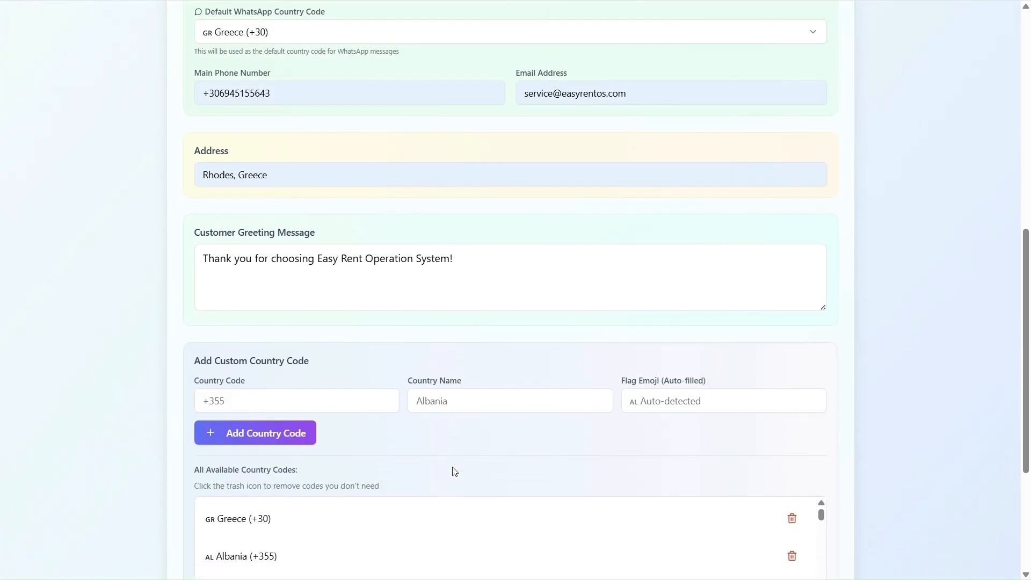
{"action": "scroll", "coordinate": [454, 471], "scroll_direction": "down", "scroll_amount": 7}
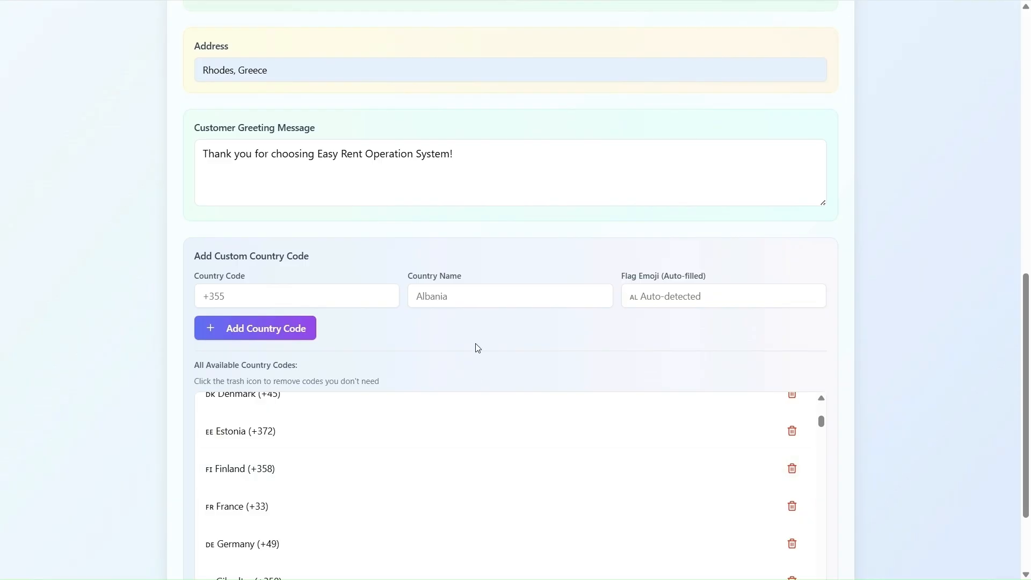
{"action": "scroll", "coordinate": [478, 348], "scroll_direction": "down", "scroll_amount": 2}
{"action": "scroll", "coordinate": [478, 348], "scroll_direction": "up", "scroll_amount": 1}
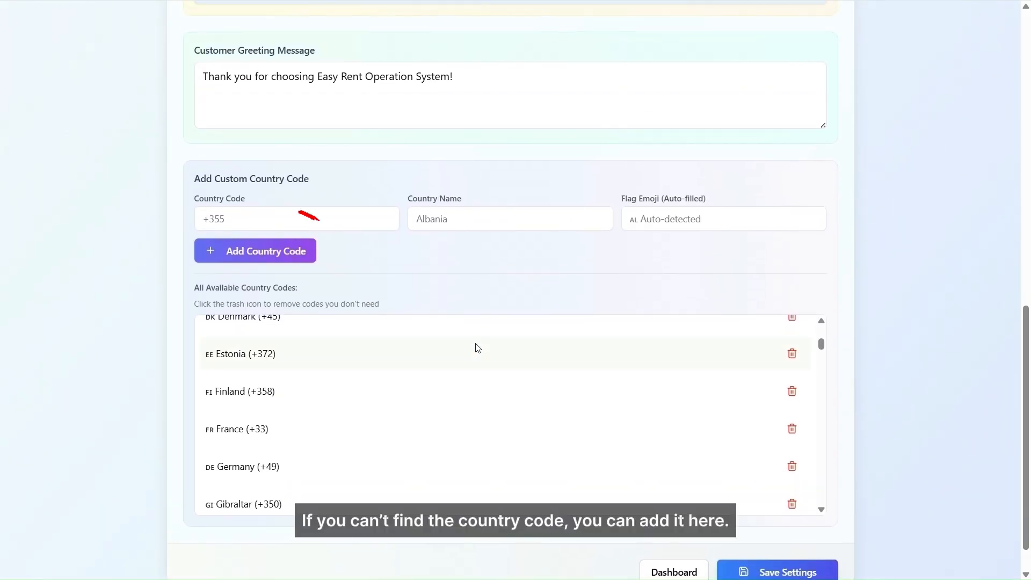
{"action": "scroll", "coordinate": [478, 349], "scroll_direction": "down", "scroll_amount": 3}
{"action": "scroll", "coordinate": [478, 348], "scroll_direction": "down", "scroll_amount": 4}
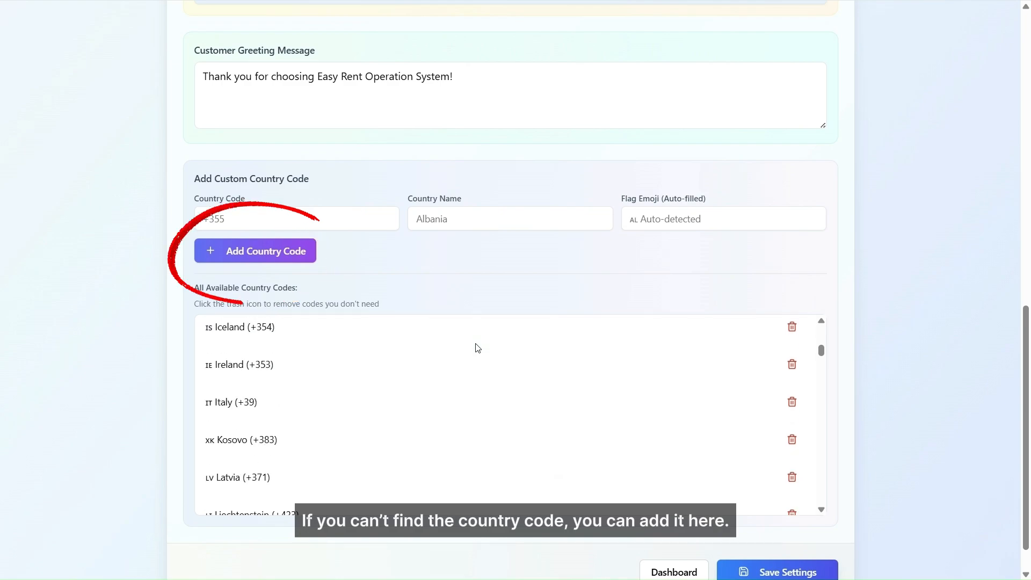
{"action": "scroll", "coordinate": [477, 348], "scroll_direction": "down", "scroll_amount": 10}
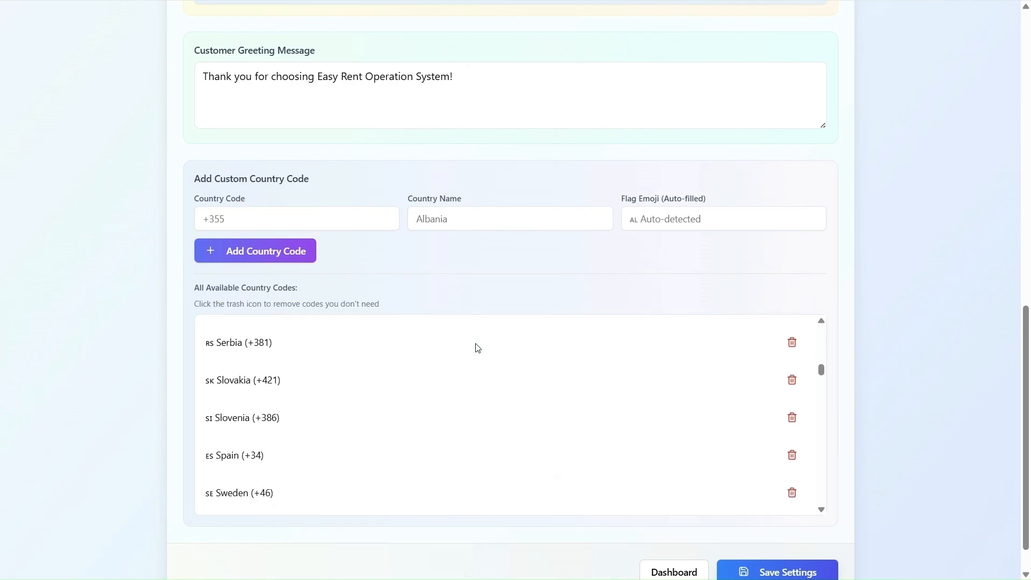
- Fill the WhatsApp pickup message template with tomorrow's pickup reminder requesting flight number and passenger count, and enlarge its text box
{"action": "scroll", "coordinate": [483, 275], "scroll_direction": "up", "scroll_amount": 14}
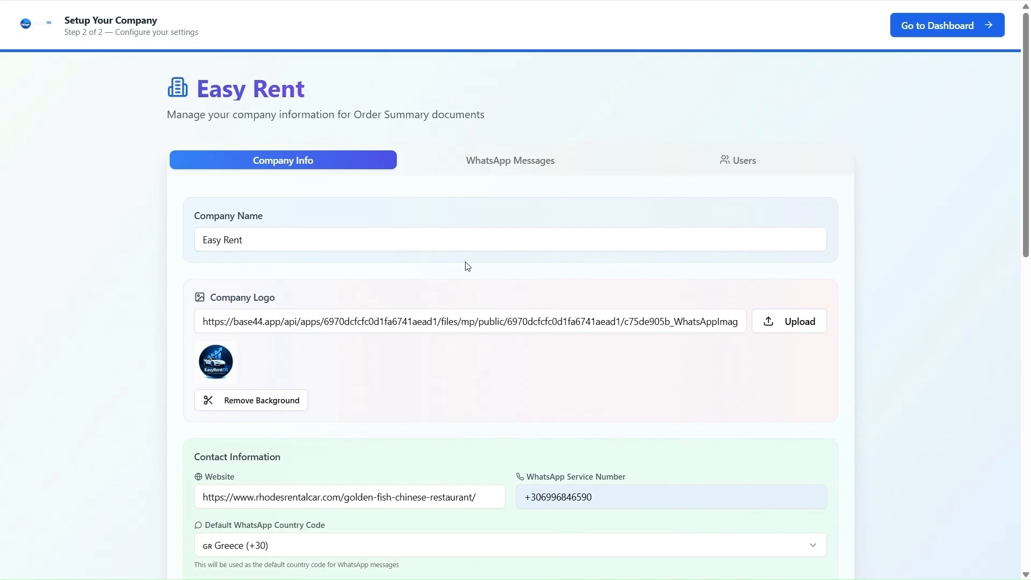
{"action": "left_click", "coordinate": [479, 165]}
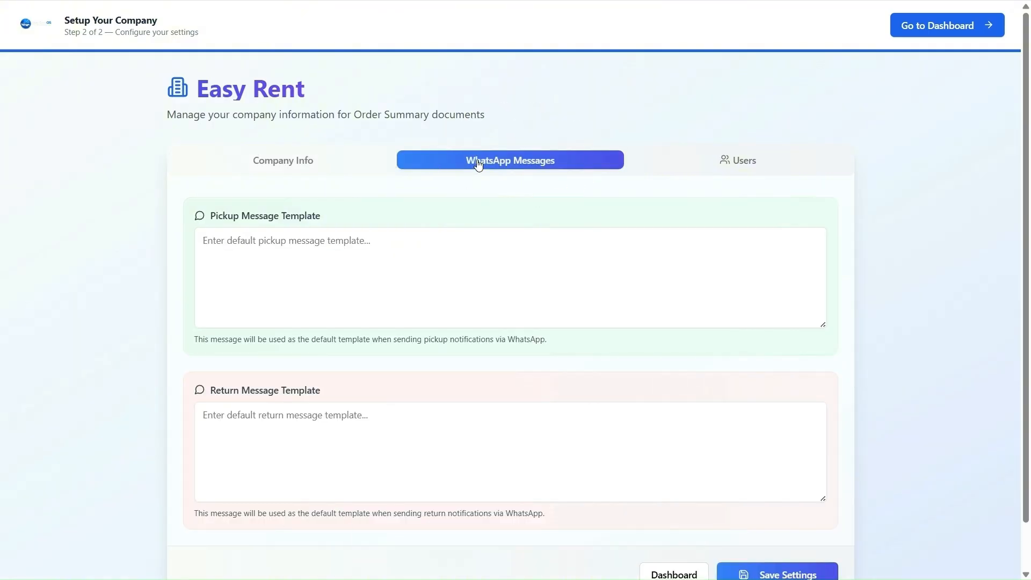
{"action": "left_click", "coordinate": [426, 244]}
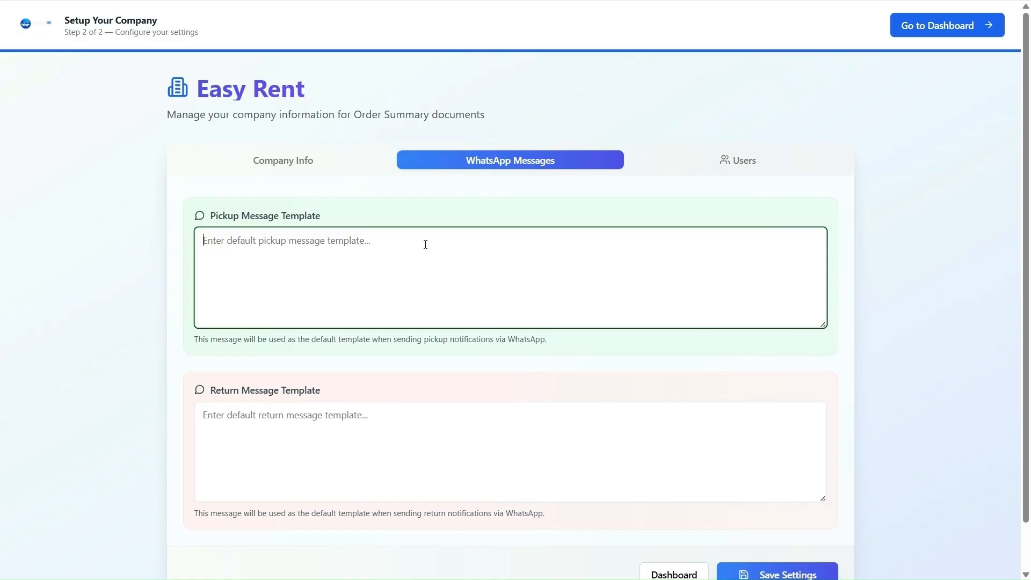
{"action": "key", "text": "ctrl+v"}
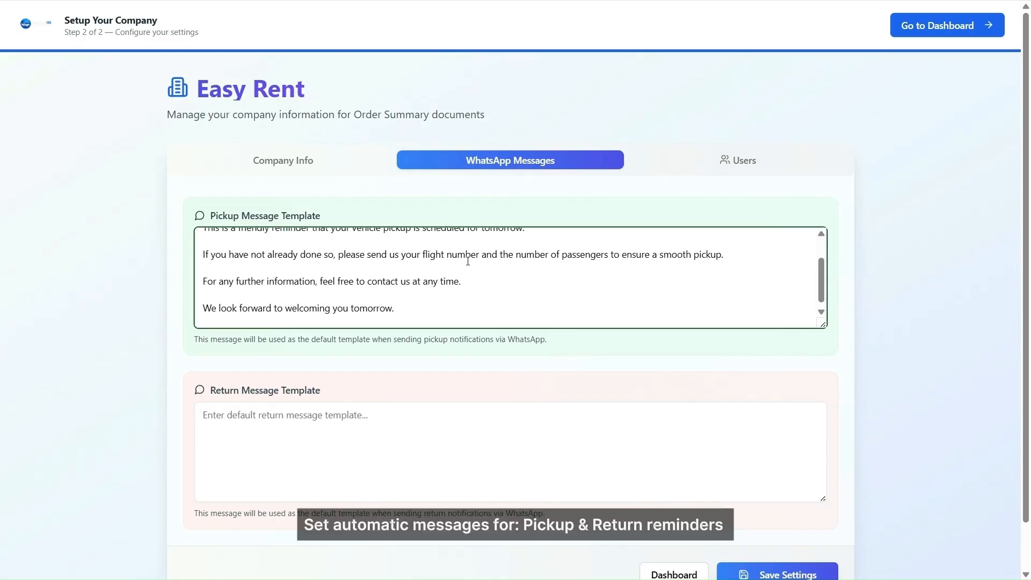
{"action": "scroll", "coordinate": [469, 293], "scroll_direction": "up", "scroll_amount": 2}
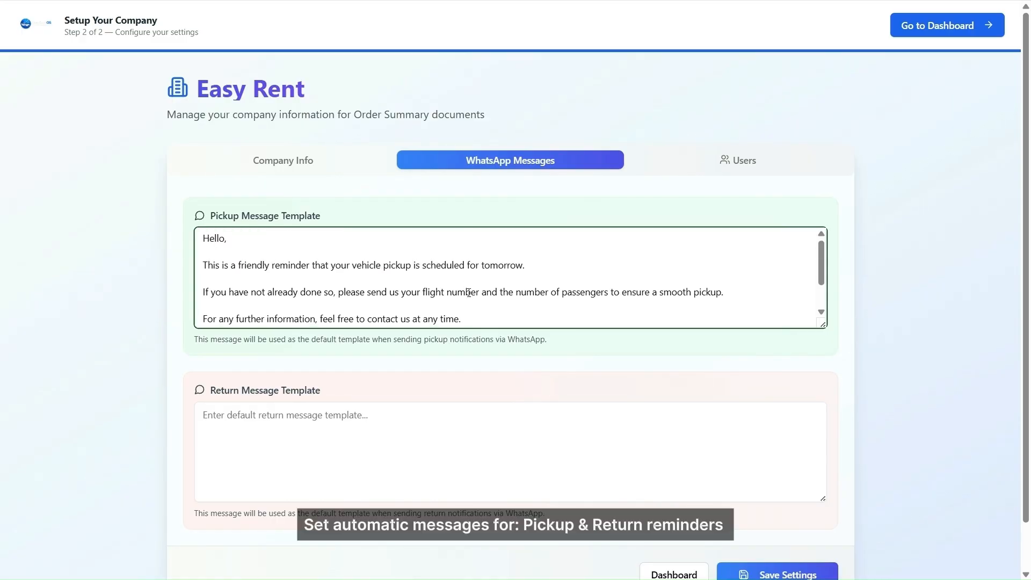
{"action": "scroll", "coordinate": [469, 293], "scroll_direction": "down", "scroll_amount": 3}
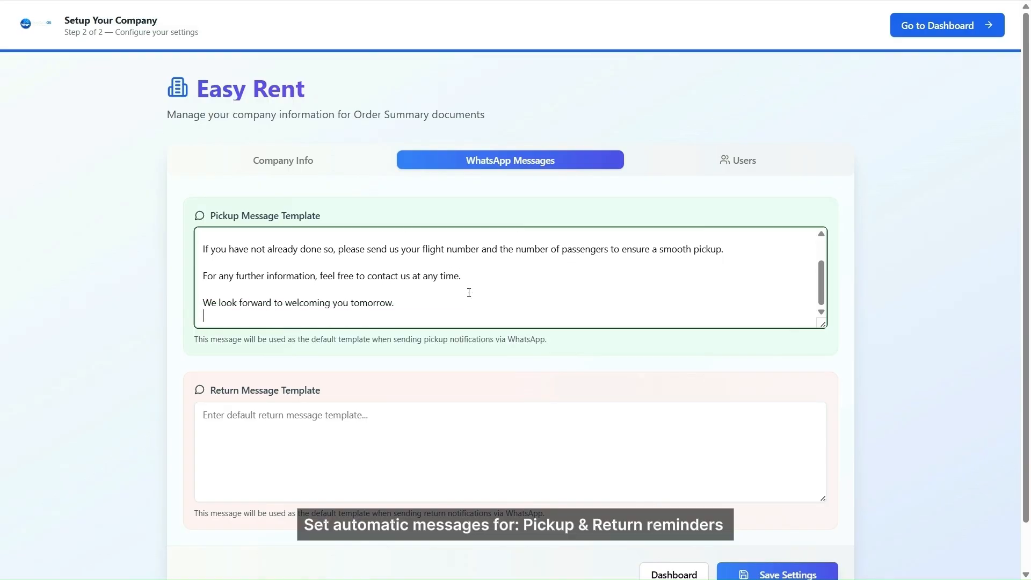
{"action": "left_click_drag", "start_coordinate": [823, 324], "coordinate": [826, 361]}
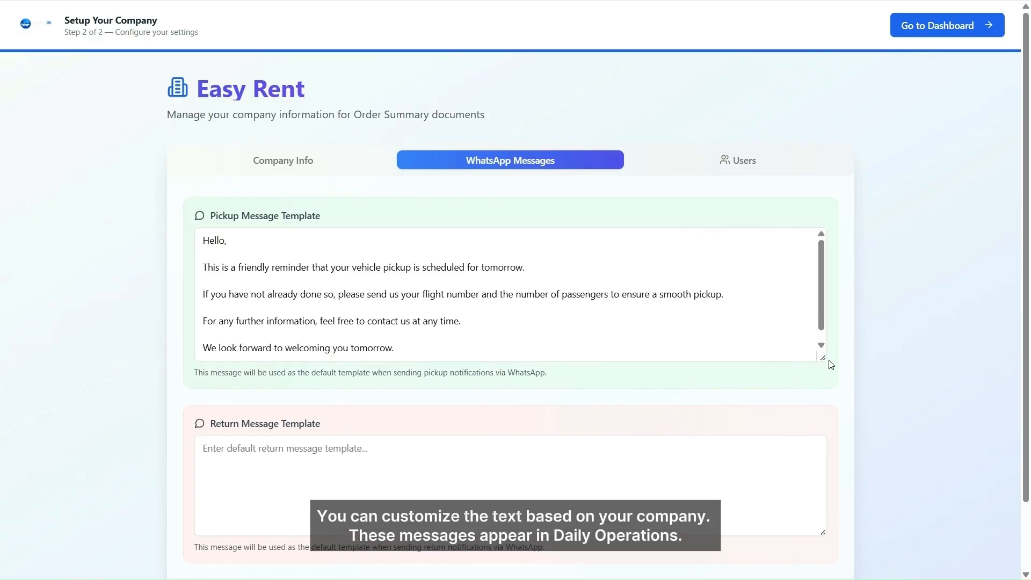
- Fill the WhatsApp return message template with tomorrow's vehicle return reminder about the agreed location and time, and enlarge its text box
{"action": "left_click", "coordinate": [794, 476]}
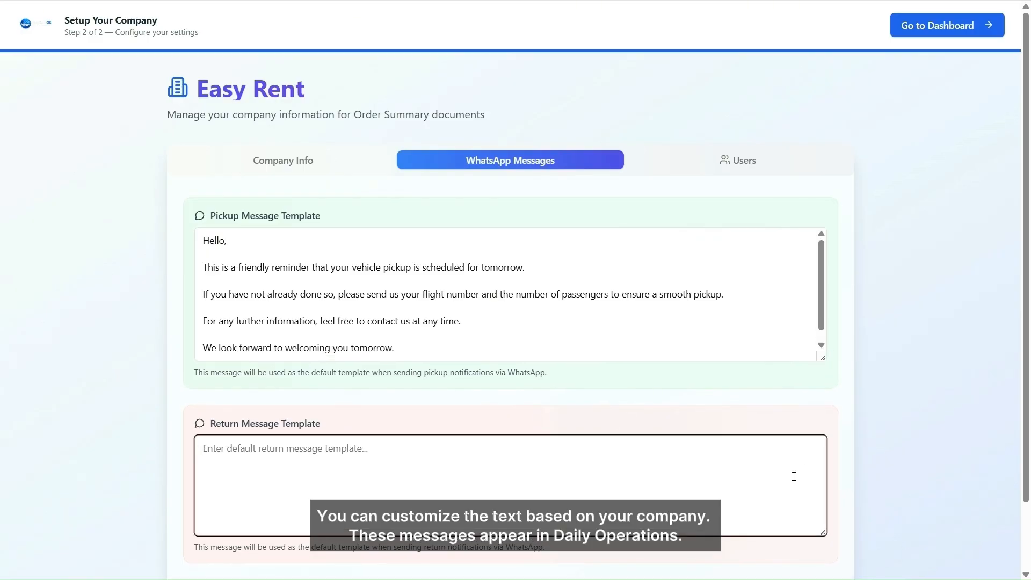
{"action": "scroll", "coordinate": [527, 396], "scroll_direction": "down", "scroll_amount": 2}
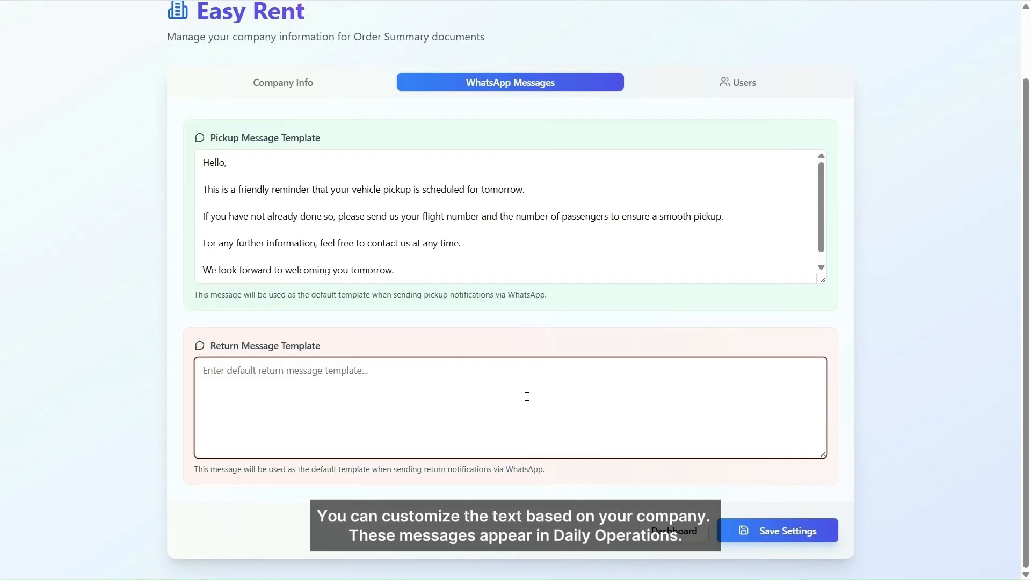
{"action": "type", "text": "Hello,  This is a friendly reminder that your vehicle return is scheduled for tomorrow.  Please ensure the vehicle is returned at the agreed location and time. If you need to make any changes or require assistance, feel free to contact us.  Thank you for choosing our service, and we wish you a pleasant day."}
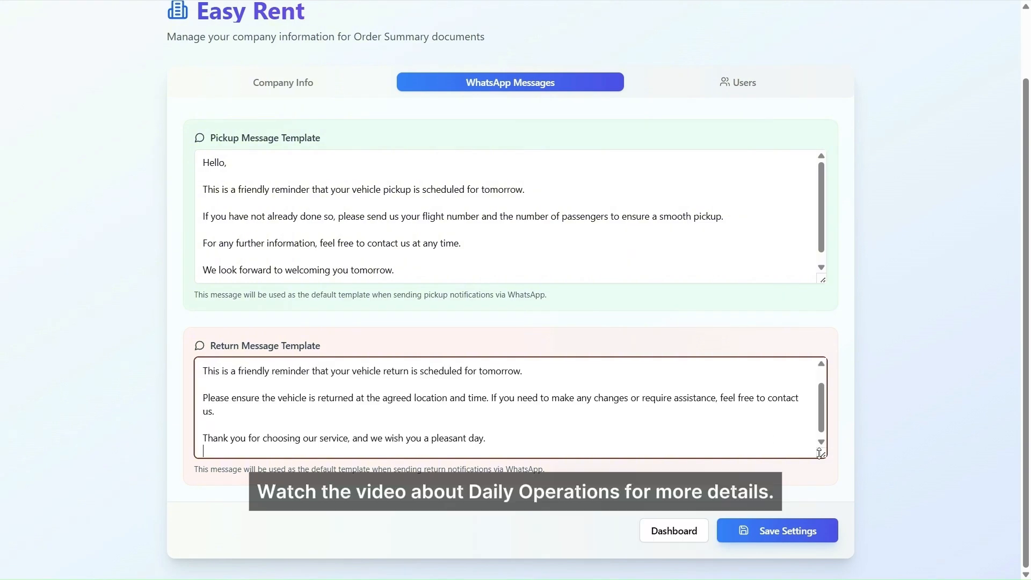
{"action": "left_click_drag", "start_coordinate": [820, 453], "coordinate": [821, 514]}
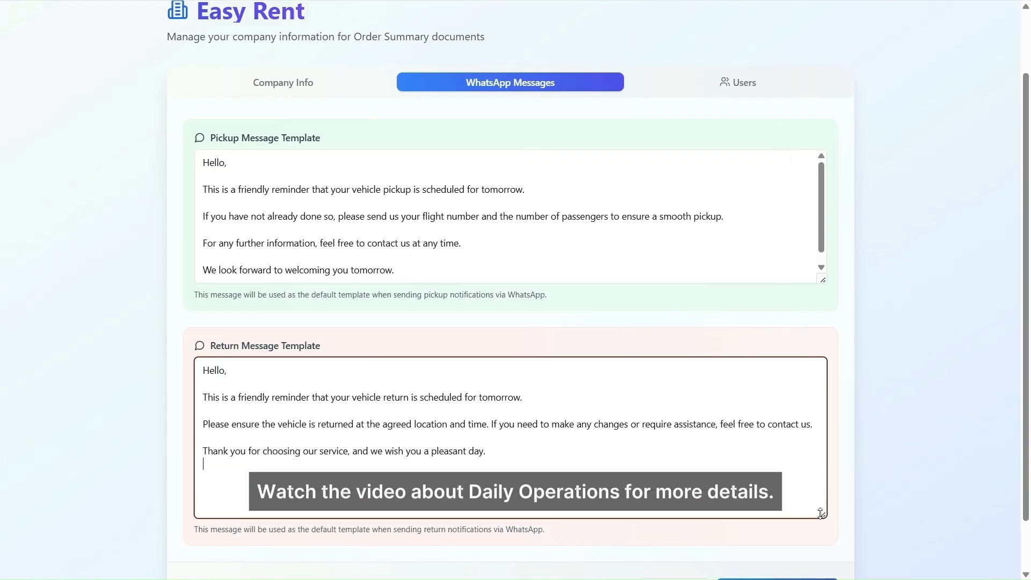
{"action": "left_click", "coordinate": [802, 532]}
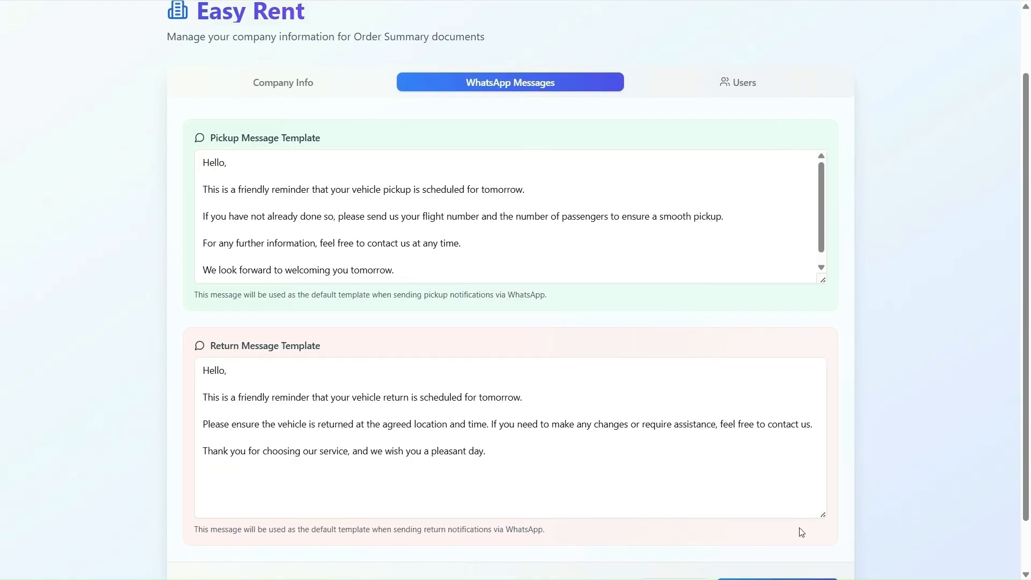
- Review the system users with access to the company and return to the company information
{"action": "scroll", "coordinate": [782, 502], "scroll_direction": "up", "scroll_amount": 1}
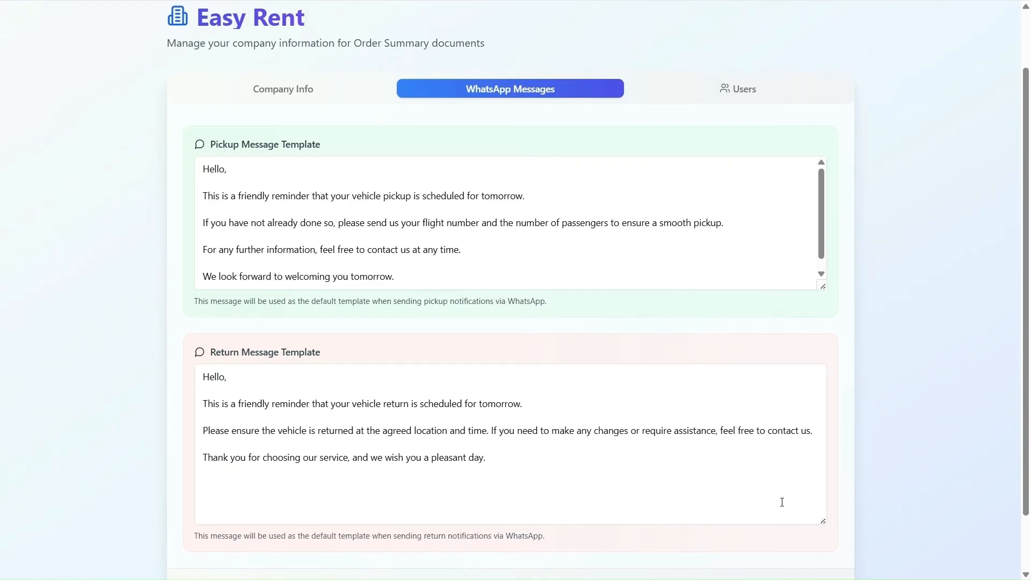
{"action": "scroll", "coordinate": [782, 502], "scroll_direction": "down", "scroll_amount": 2}
{"action": "scroll", "coordinate": [782, 503], "scroll_direction": "up", "scroll_amount": 2}
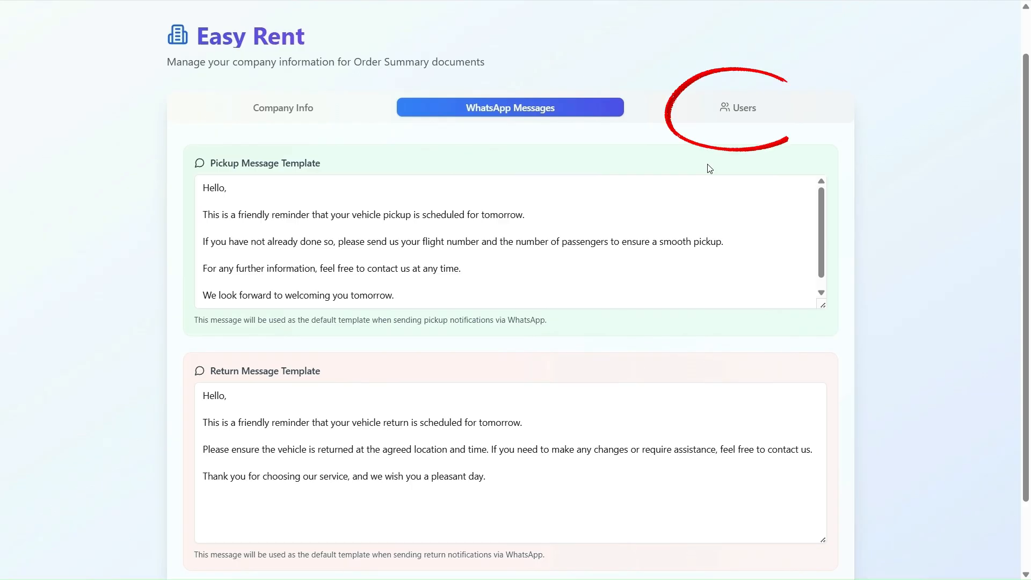
{"action": "left_click", "coordinate": [747, 107]}
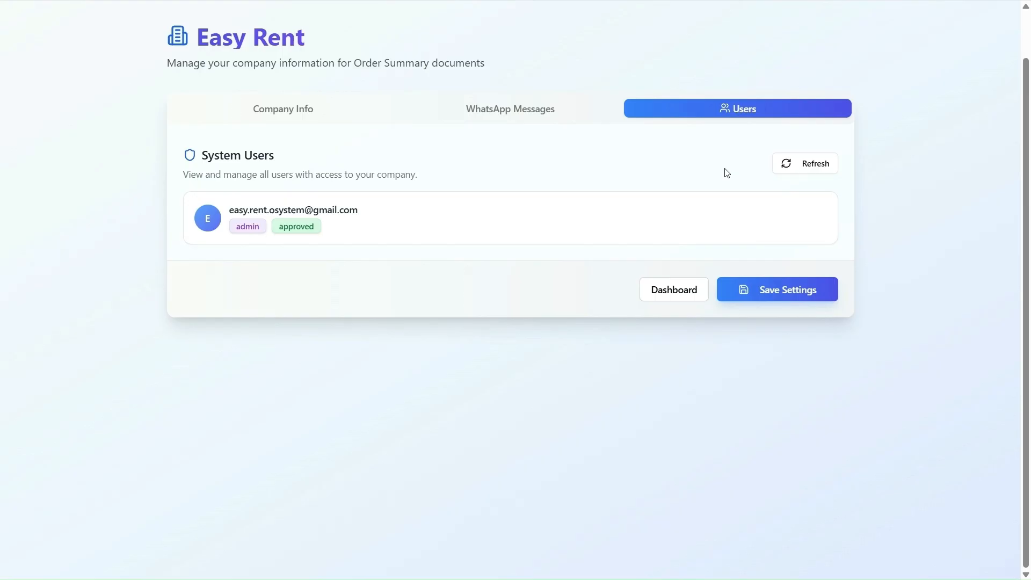
{"action": "left_click", "coordinate": [492, 113]}
{"action": "left_click", "coordinate": [299, 110]}
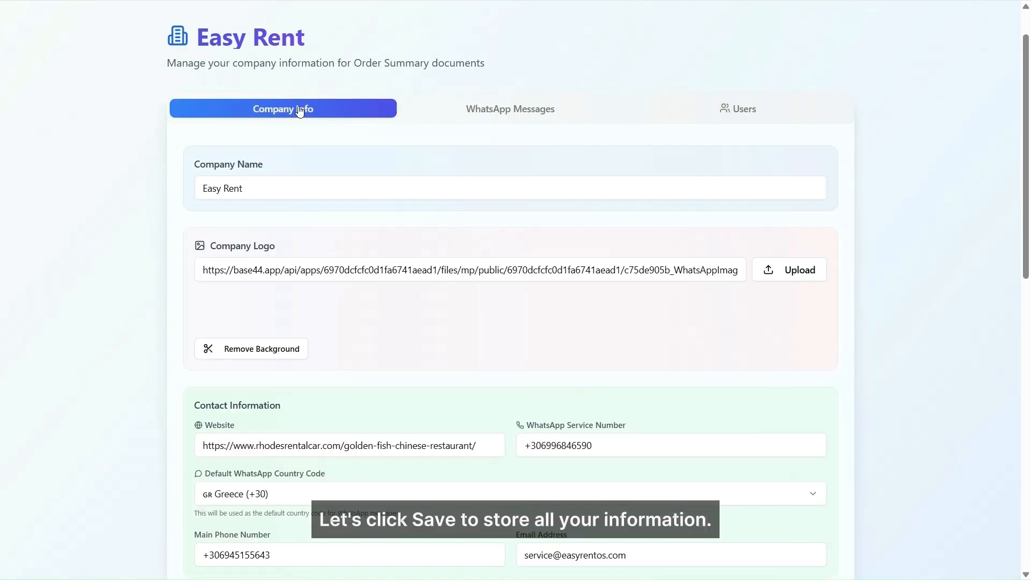
- Save the company settings and go to the dashboard
{"action": "scroll", "coordinate": [445, 316], "scroll_direction": "down", "scroll_amount": 8}
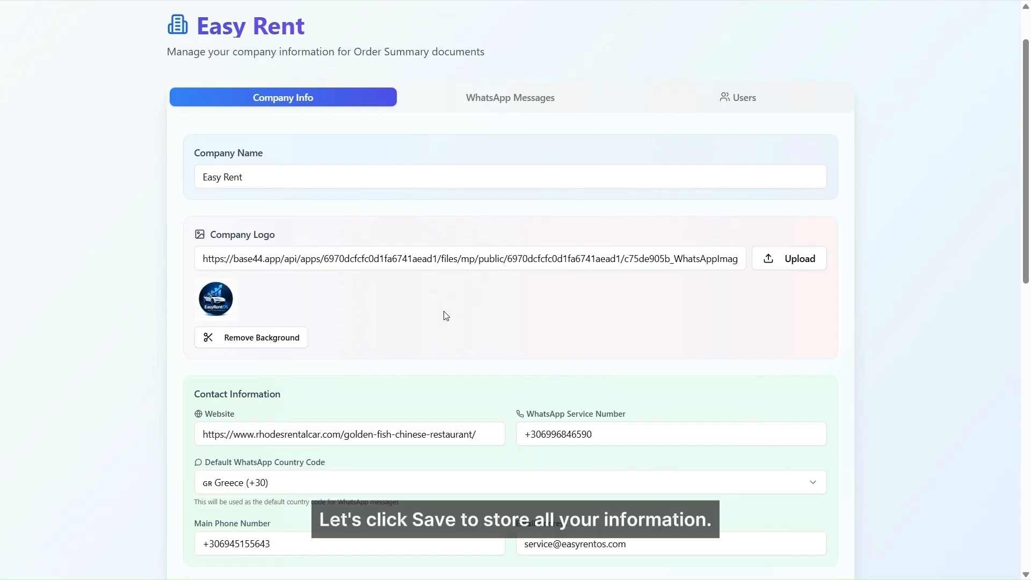
{"action": "scroll", "coordinate": [446, 316], "scroll_direction": "down", "scroll_amount": 5}
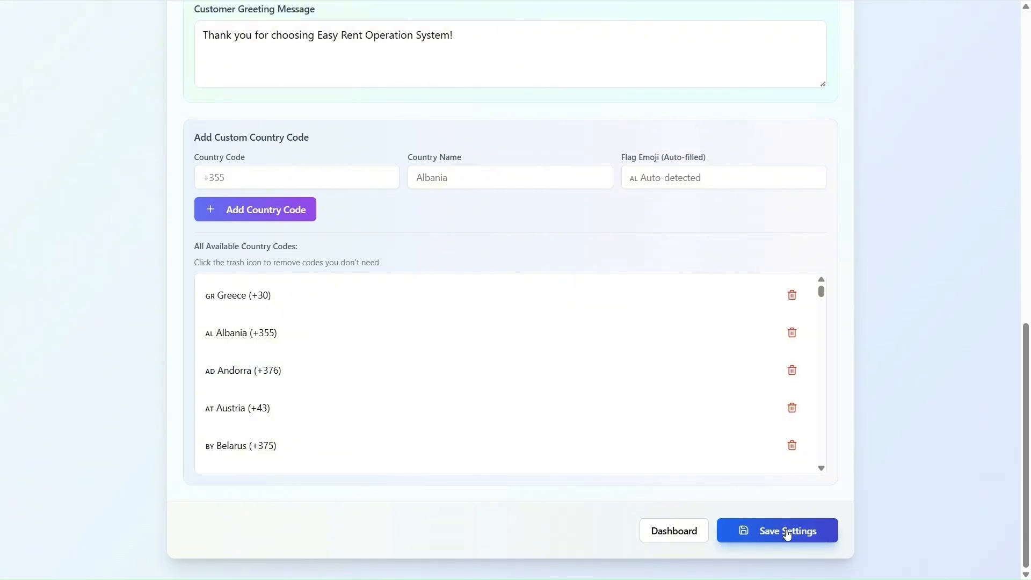
{"action": "left_click", "coordinate": [787, 534]}
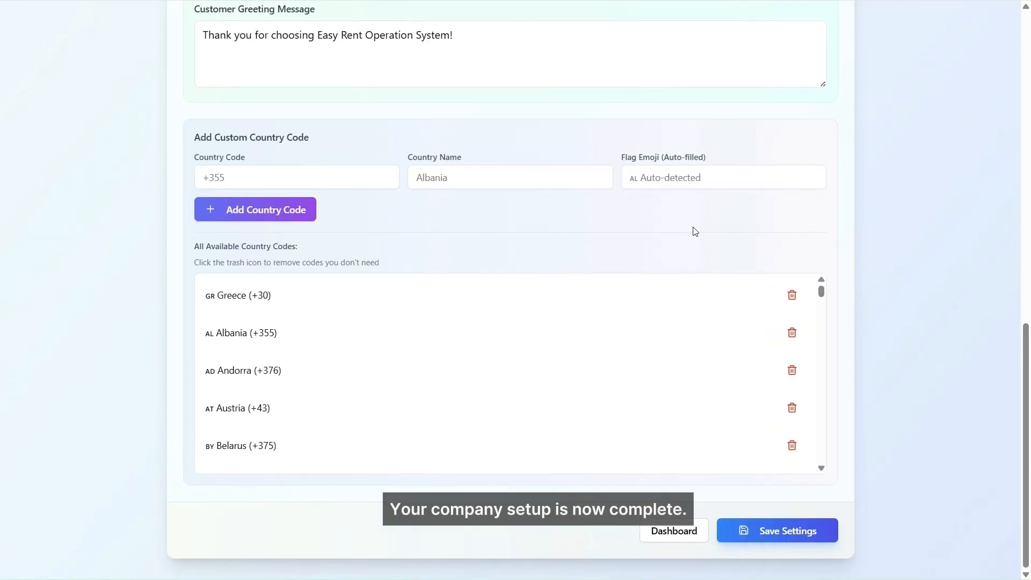
{"action": "scroll", "coordinate": [695, 231], "scroll_direction": "up", "scroll_amount": 13}
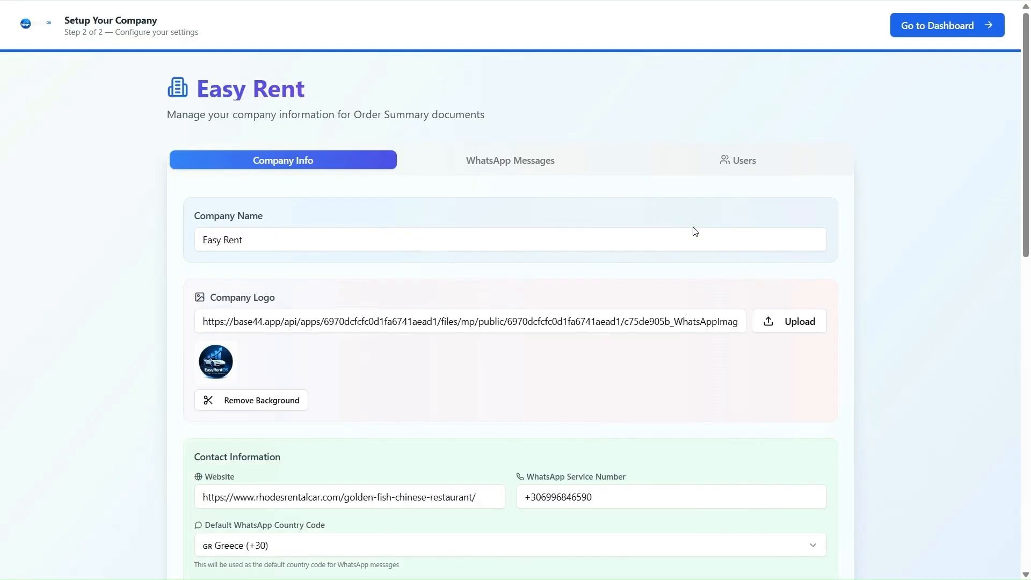
{"action": "left_click", "coordinate": [944, 32]}
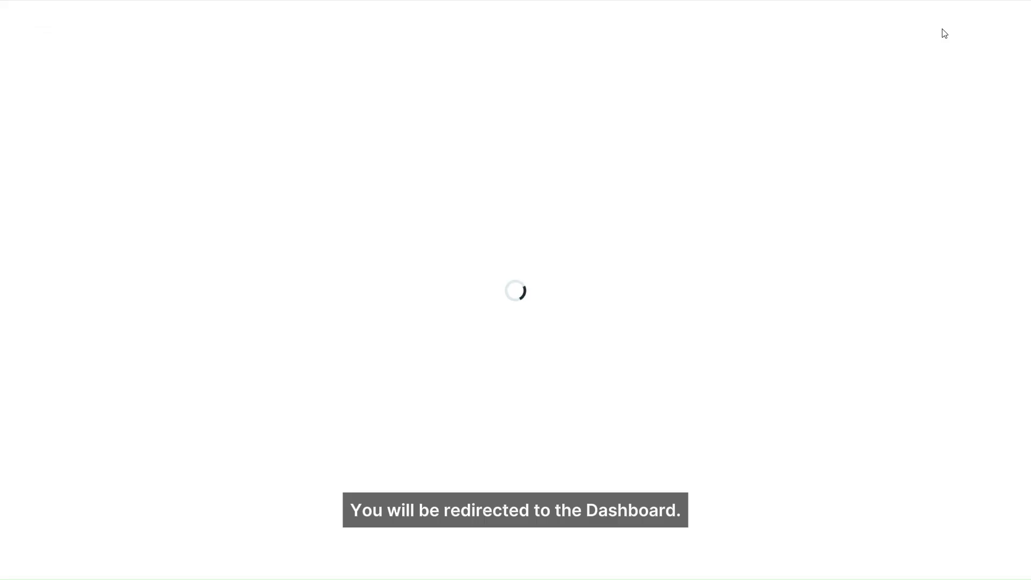